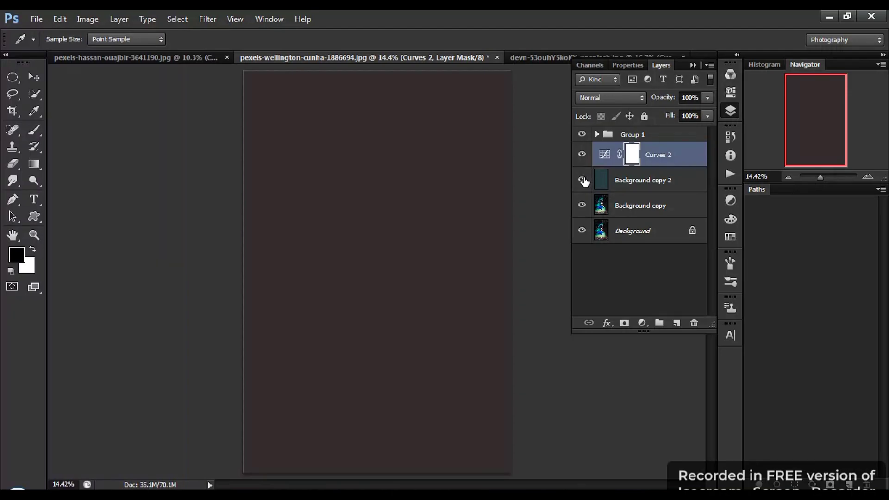
Hide Background copy 2 and Group 1, and toggle the Curves 2 layer's visibility to compare the dancer photo with and without it
click(582, 180)
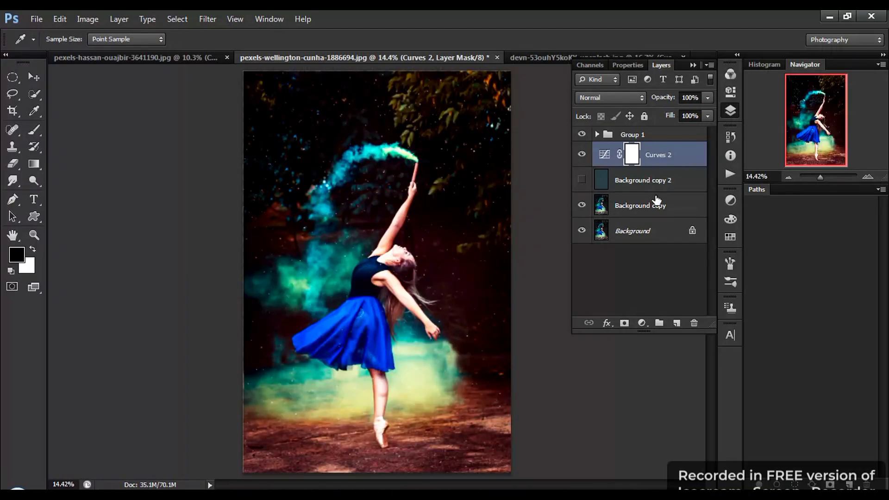
click(582, 134)
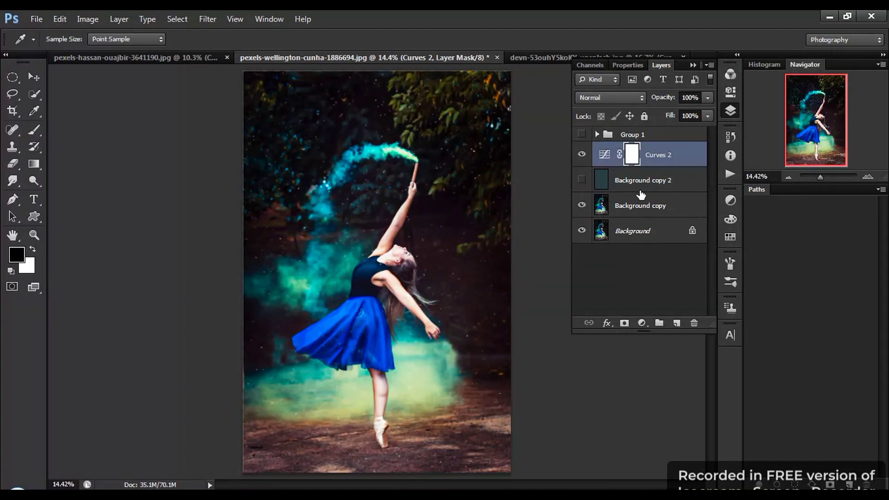
click(582, 156)
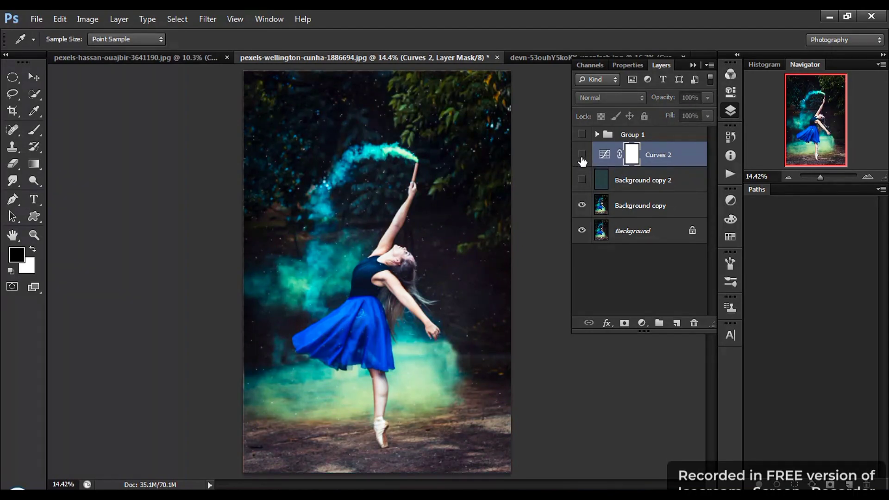
click(582, 156)
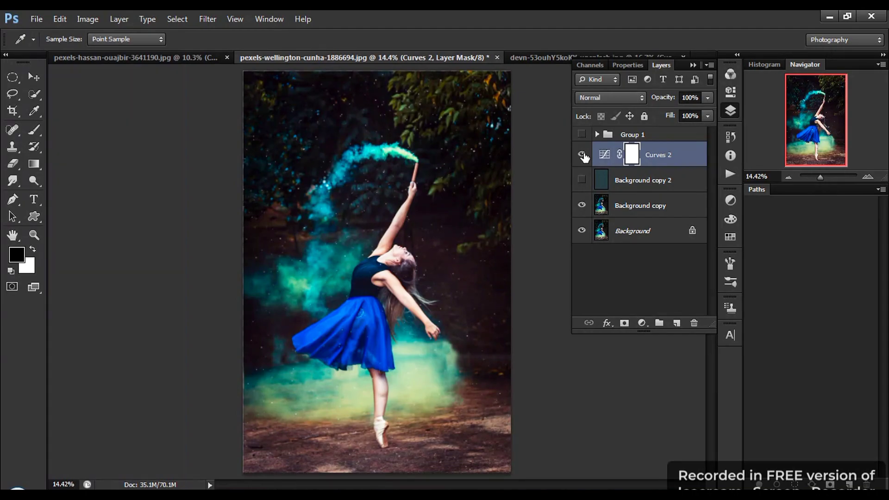
click(582, 156)
click(582, 156)
click(582, 156)
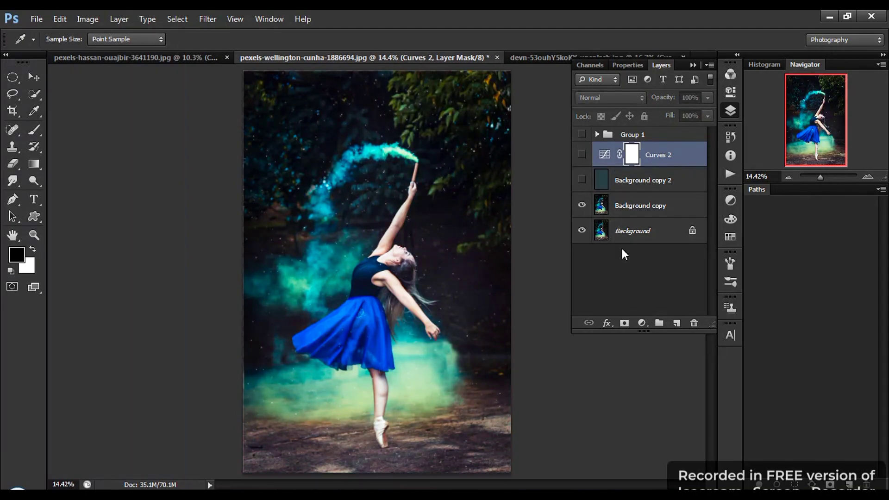
Expand Group 1 to inspect its adjustment layers and toggle the group's visibility to compare the dancer photo before and after
drag(644, 331, 644, 434)
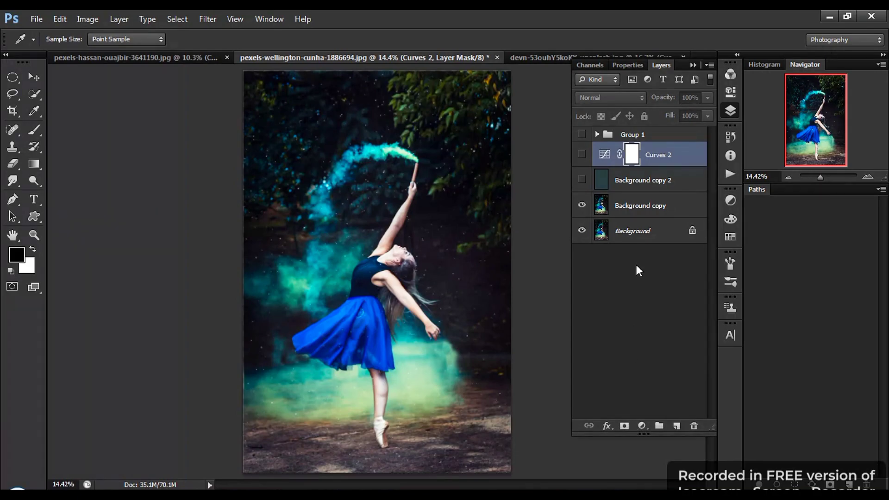
click(597, 134)
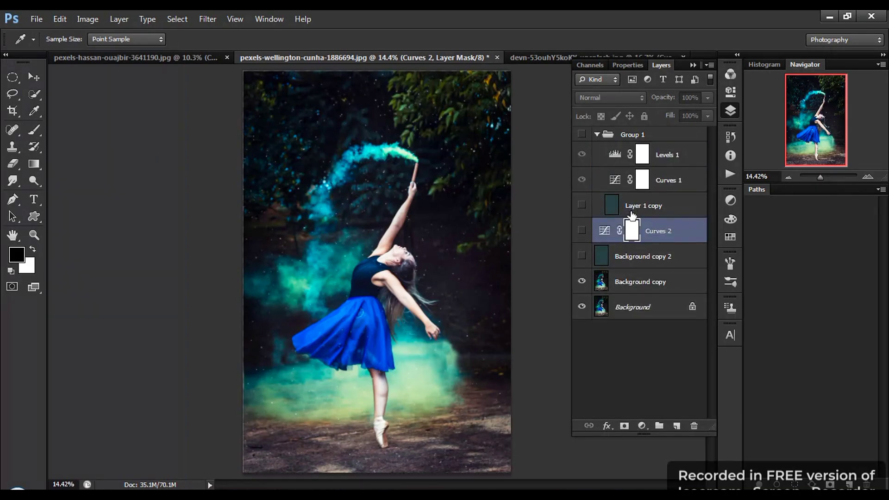
click(582, 135)
click(582, 134)
click(582, 135)
click(583, 134)
click(582, 134)
click(597, 134)
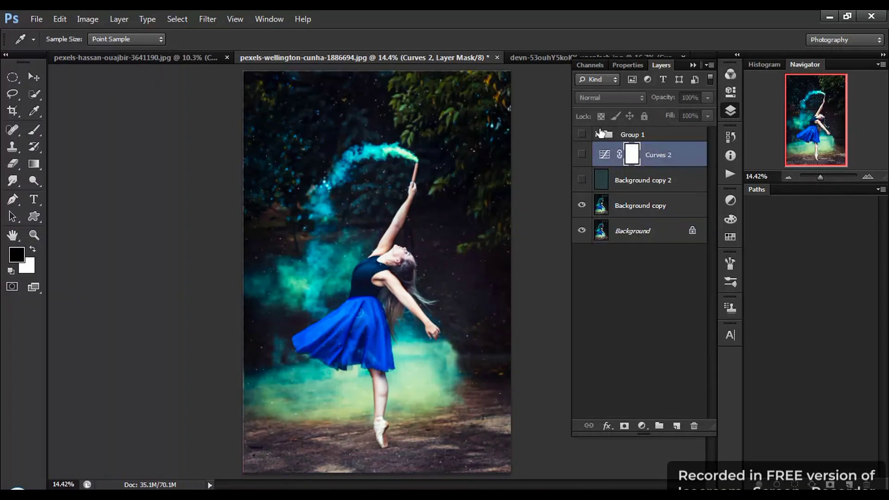
click(727, 113)
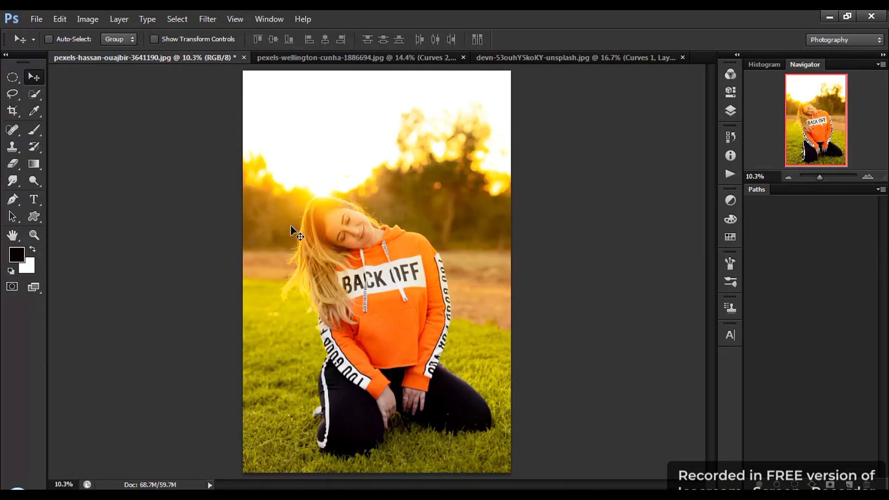
Duplicate the Background layer of the orange hoodie photo twice
click(730, 112)
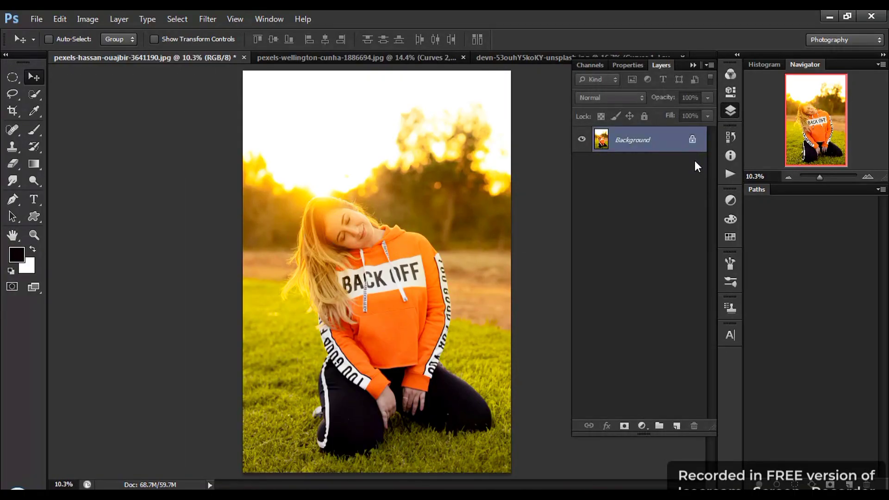
key(ctrl+j)
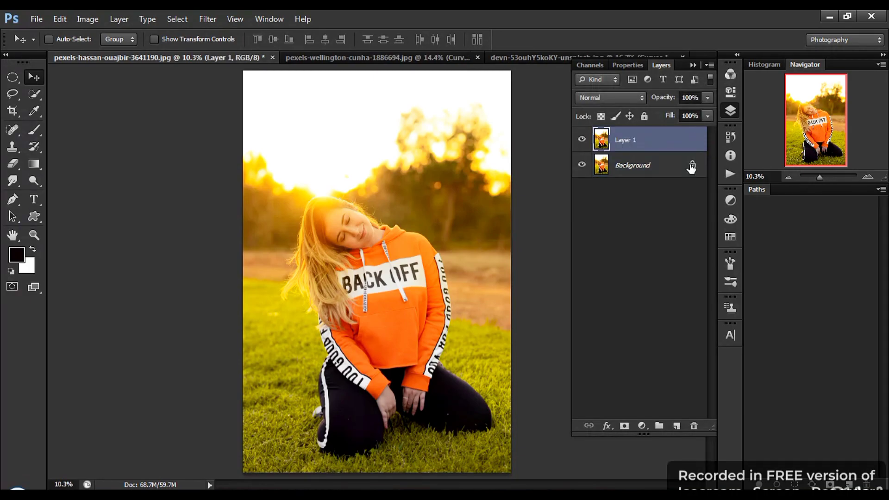
key(ctrl+j)
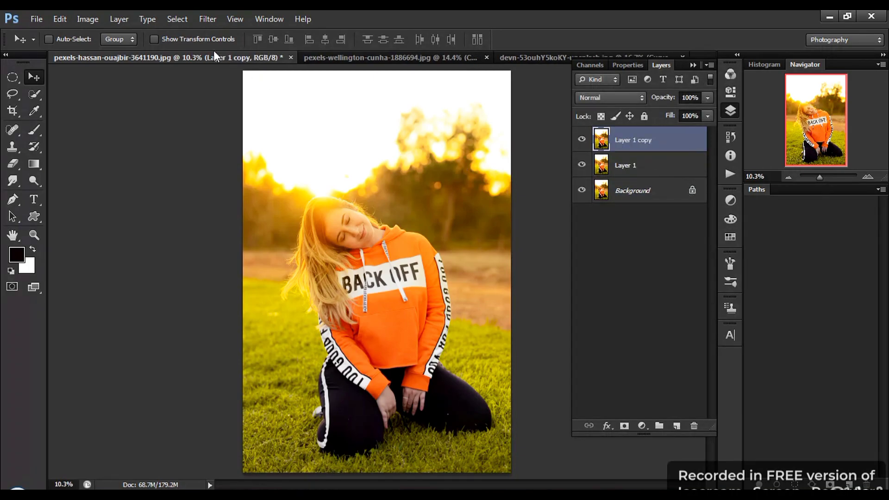
Apply the Average blur filter to Layer 1 copy and invert the resulting color
click(202, 19)
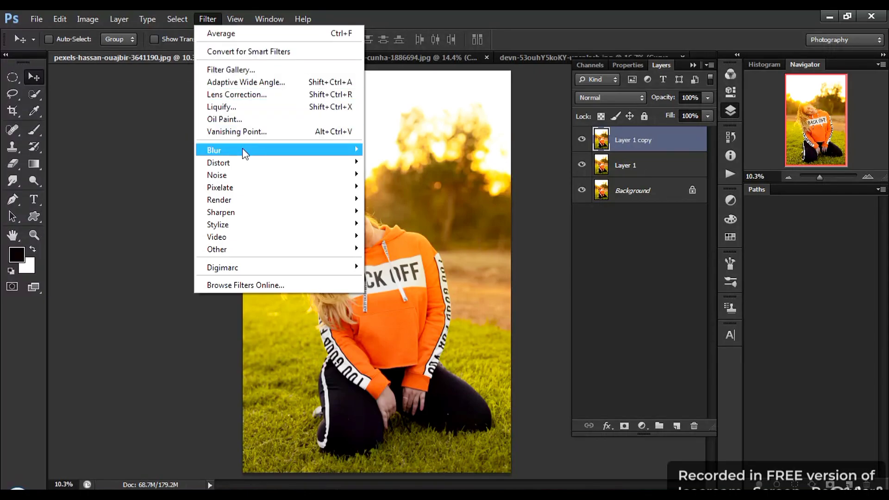
mouse_move(255, 153)
click(391, 196)
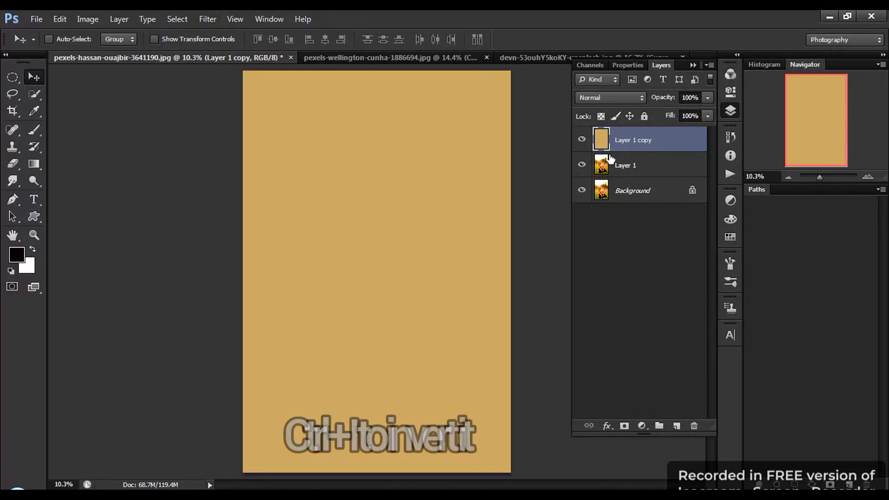
key(ctrl+i)
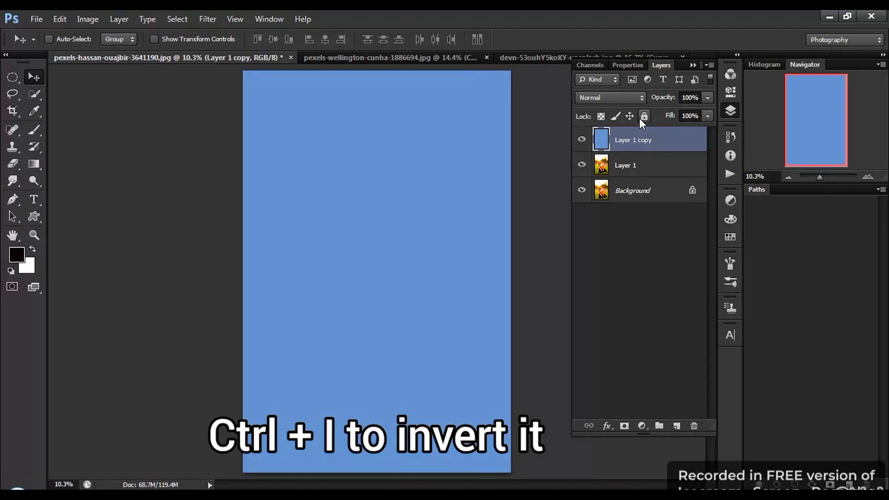
Set Layer 1 copy's blend mode to Vivid Light and toggle its visibility to compare the color correction
click(638, 97)
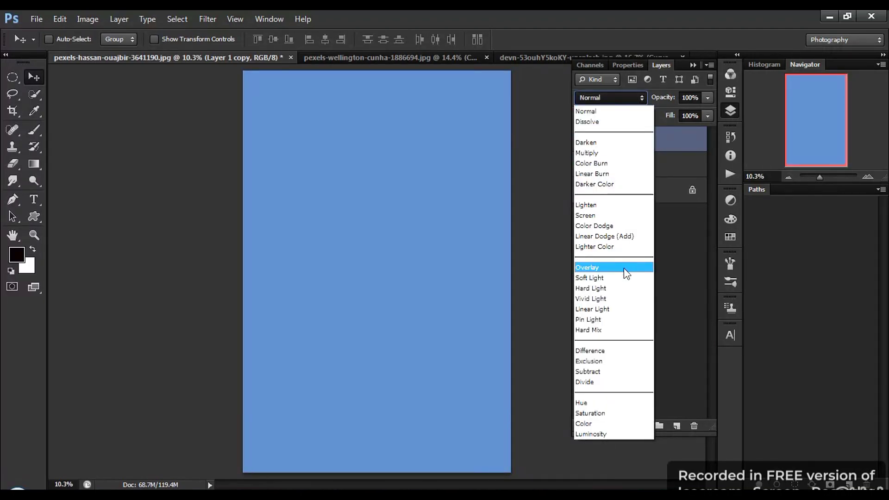
click(616, 299)
click(582, 140)
click(582, 139)
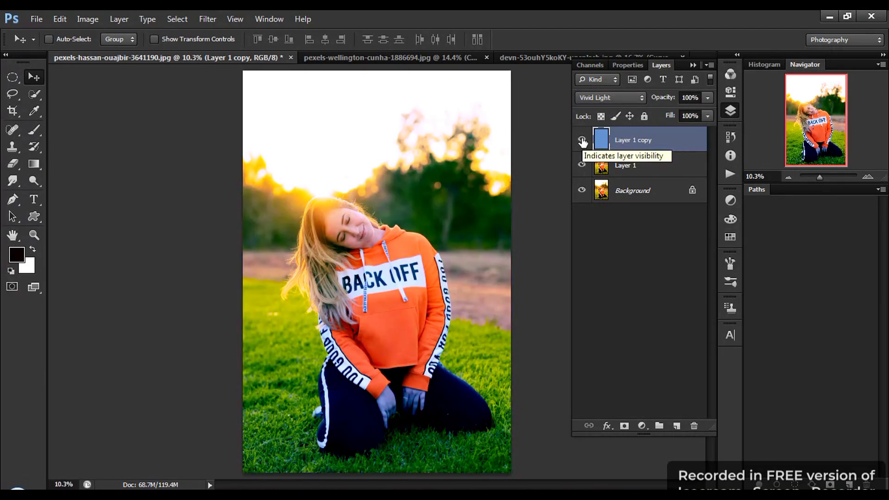
click(582, 140)
click(583, 140)
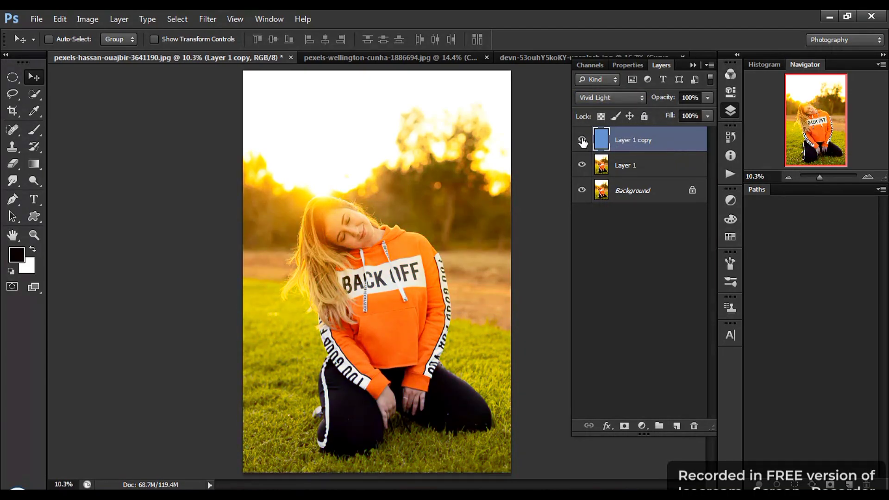
click(583, 140)
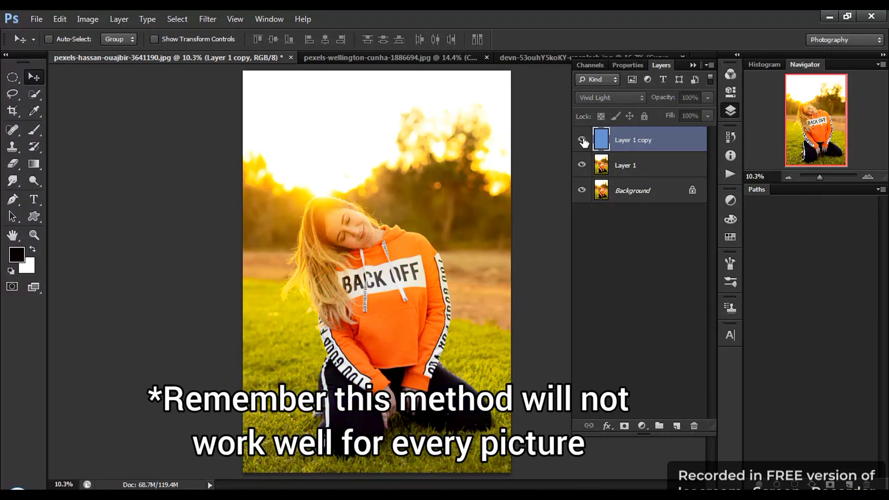
click(583, 140)
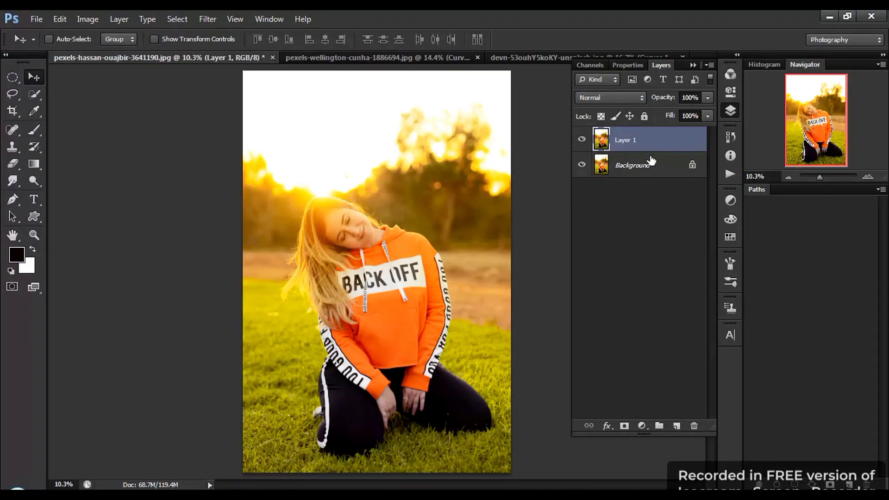
Duplicate Layer 1 and draw an elliptical selection around the woman's head on the copy
key(ctrl+j)
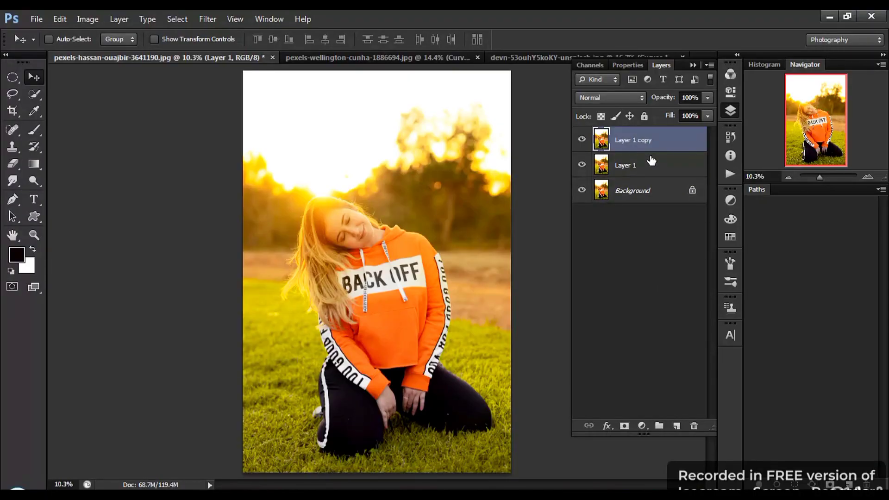
click(13, 78)
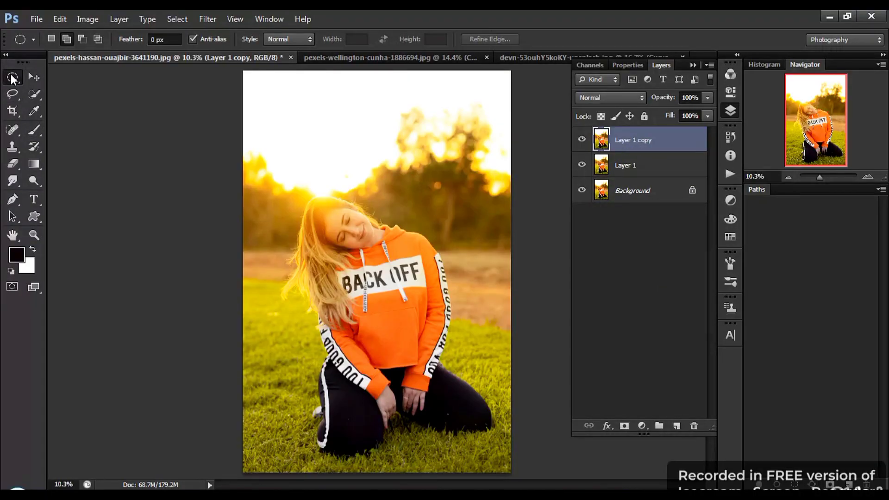
drag(283, 183, 385, 270)
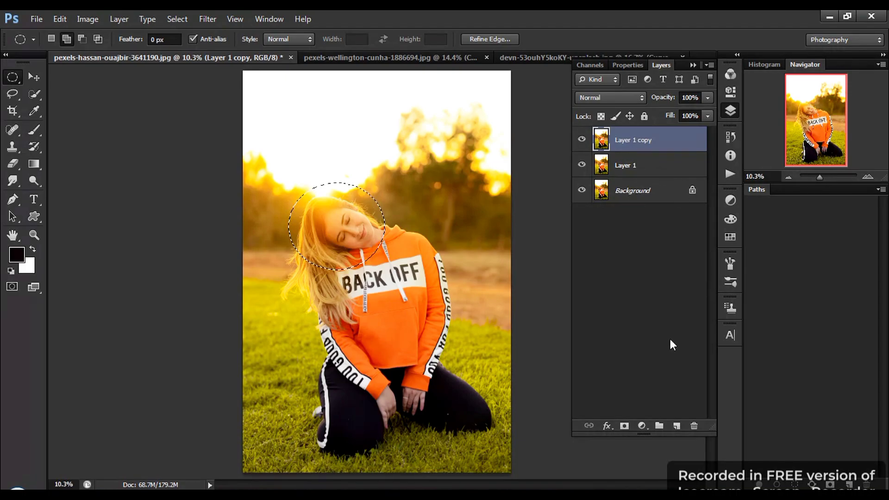
Apply the Average blur filter to the elliptical selection on Layer 1 copy
click(208, 19)
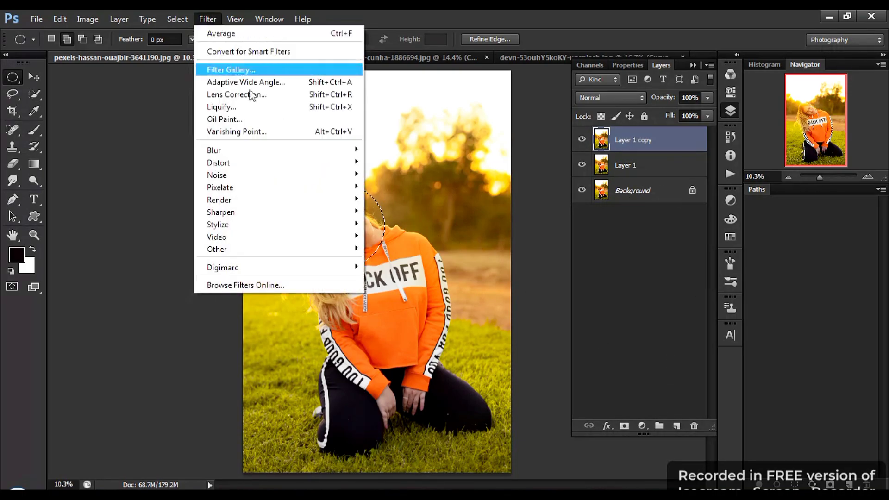
mouse_move(266, 154)
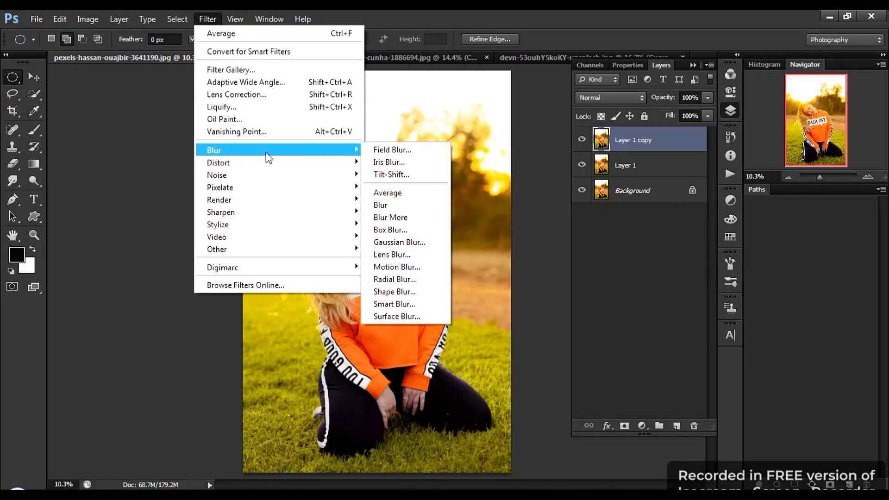
click(403, 194)
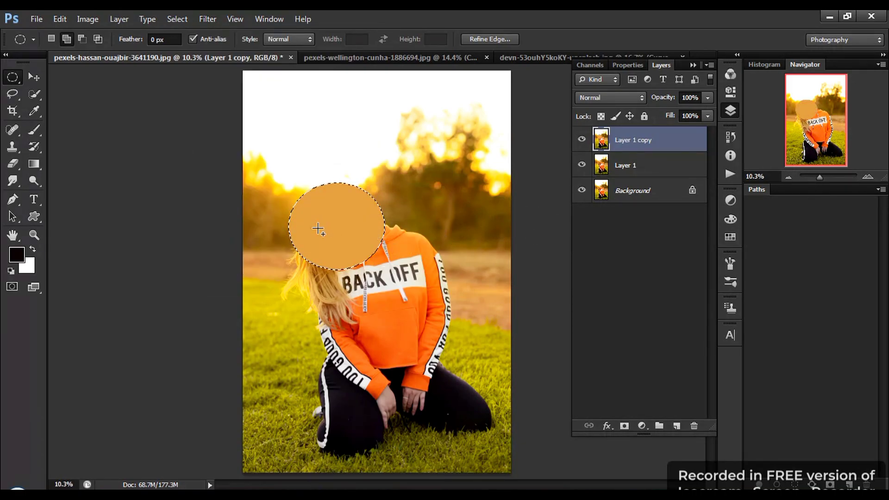
Add a Curves adjustment masked to the selection and set its gray point by sampling the averaged orange ellipse
click(642, 425)
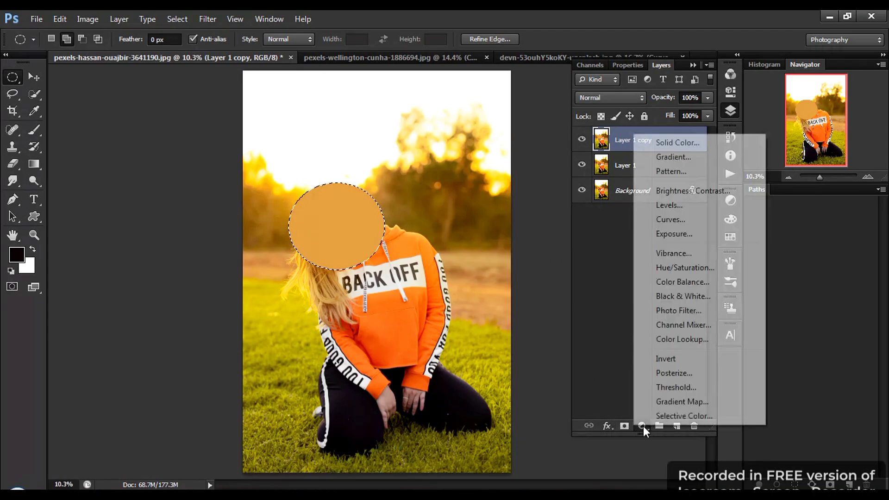
click(688, 219)
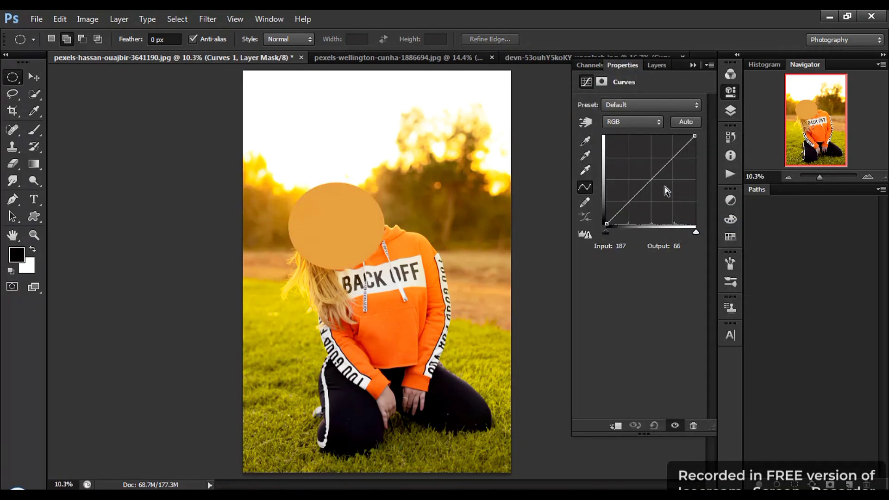
click(655, 65)
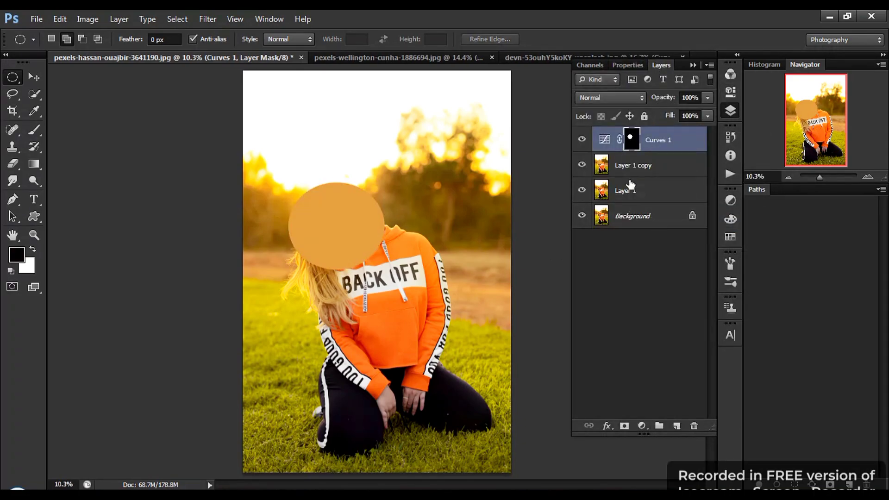
click(629, 65)
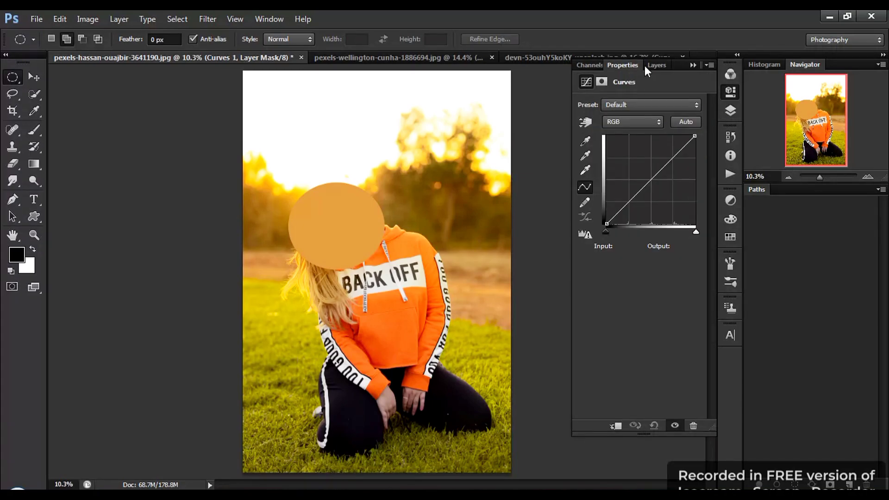
click(585, 156)
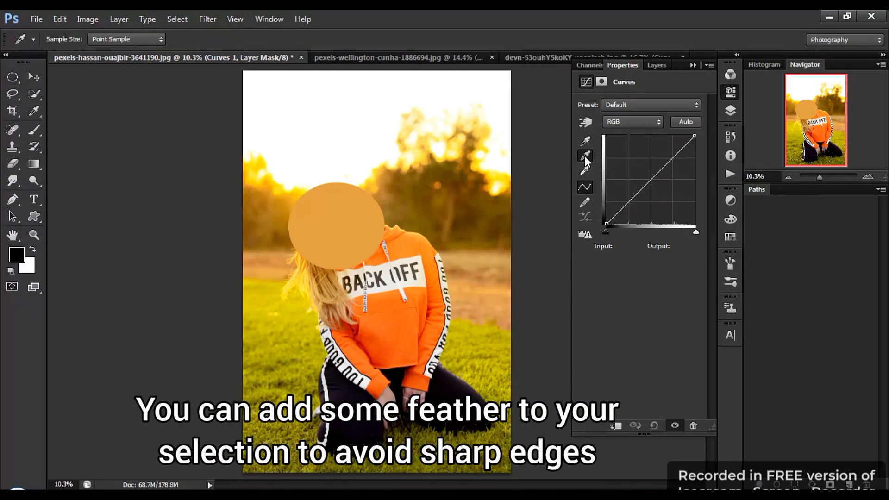
click(345, 225)
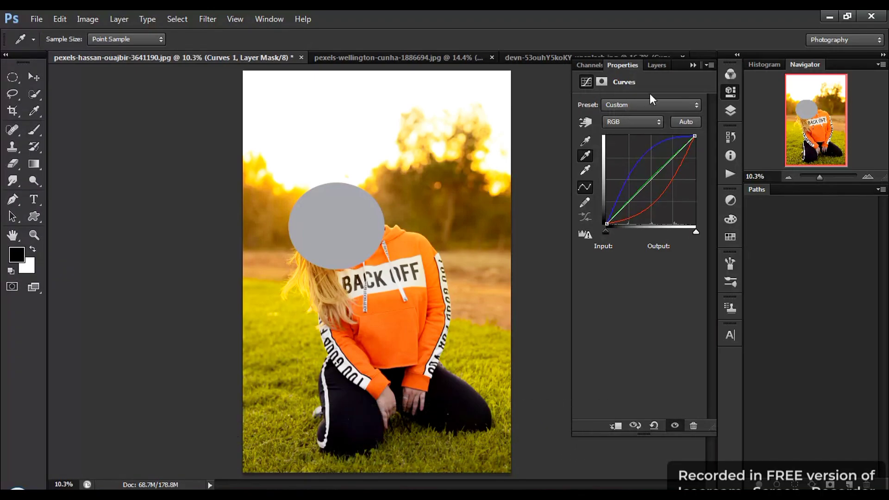
Hide the averaged Layer 1 copy and move the masked Curves 1 correction slightly over the woman's face
click(655, 65)
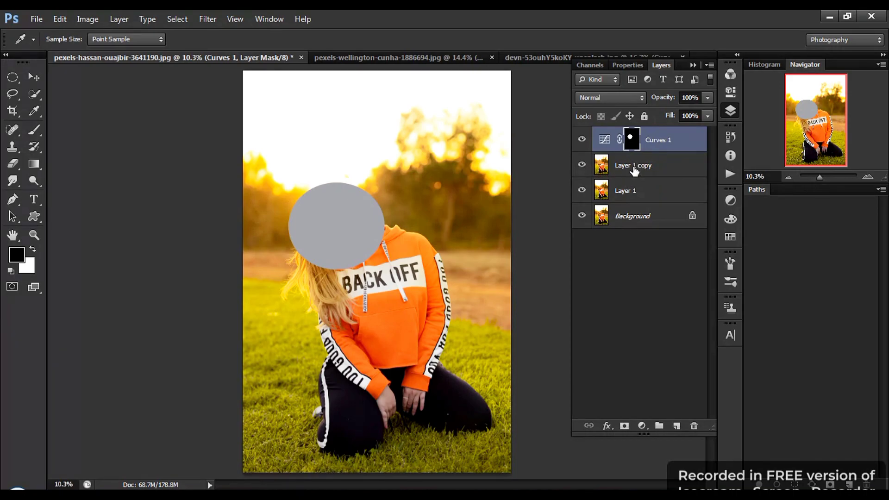
click(582, 165)
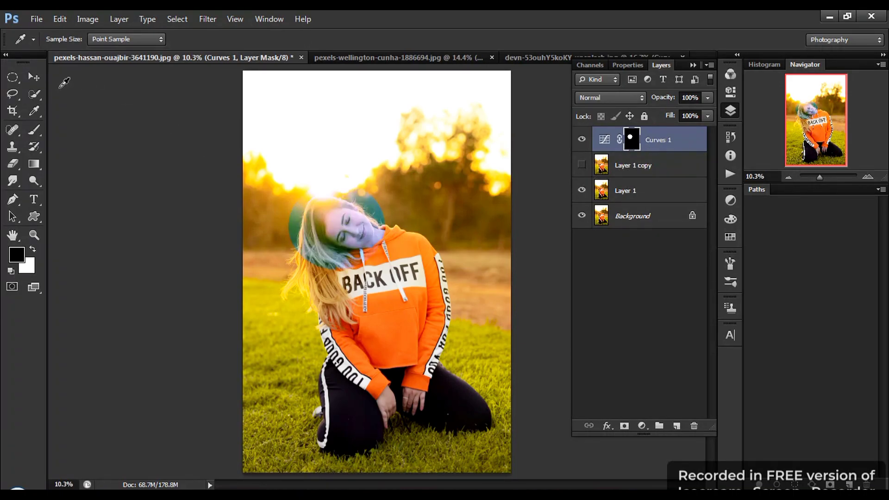
click(34, 76)
drag(345, 231, 368, 239)
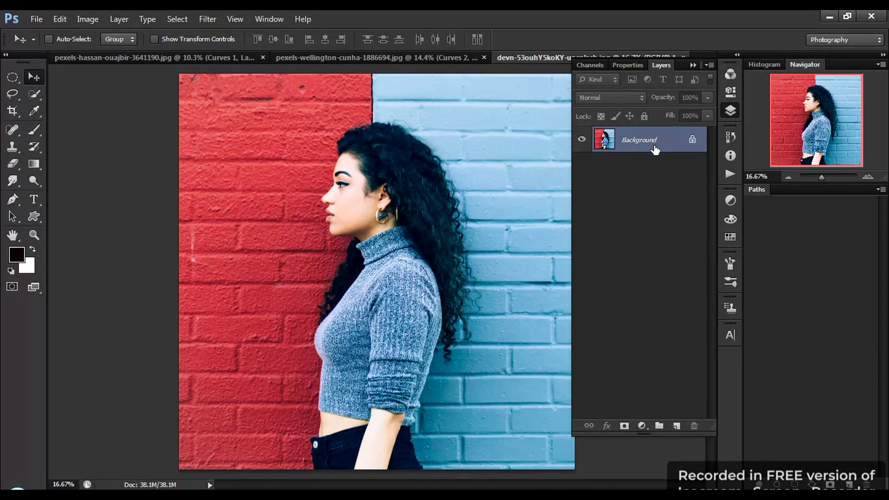
Duplicate the red-and-blue wall photo's background twice and apply the Average blur filter to the top copy
key(ctrl+j)
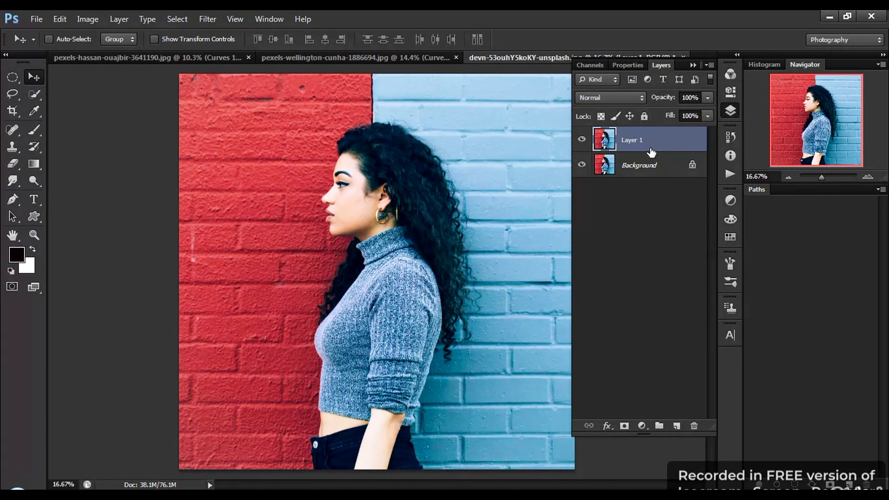
key(ctrl+j)
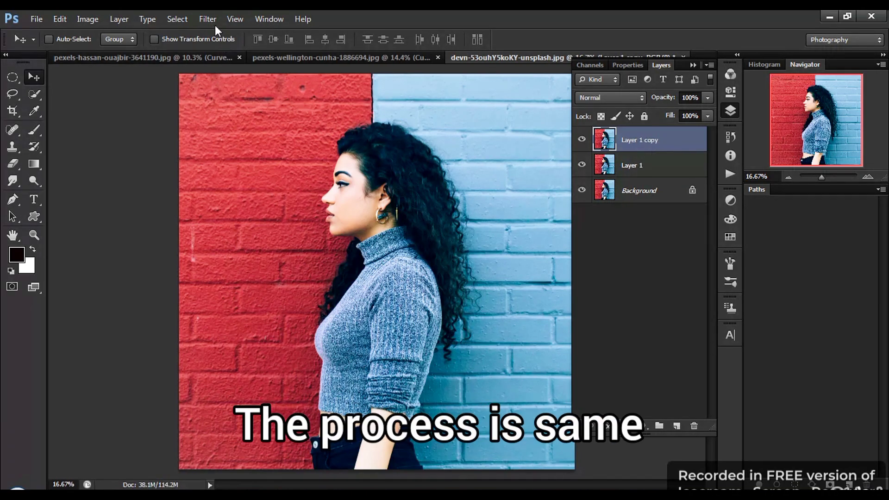
click(207, 19)
mouse_move(261, 151)
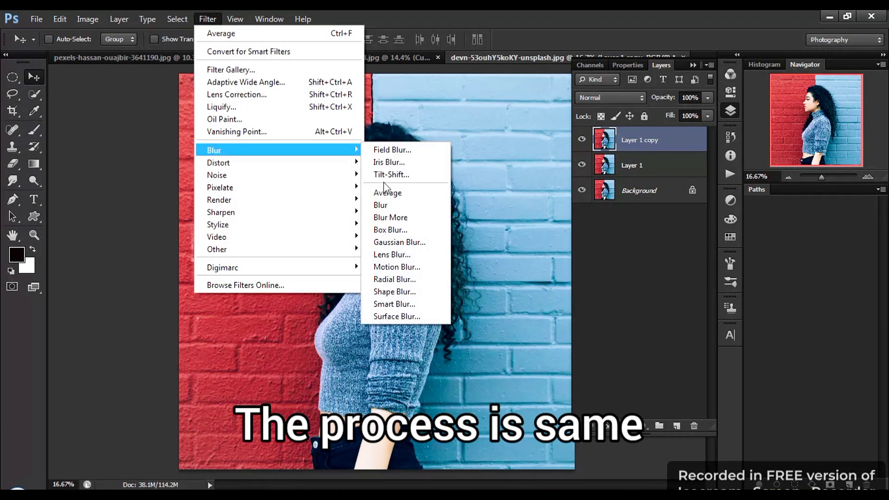
click(396, 192)
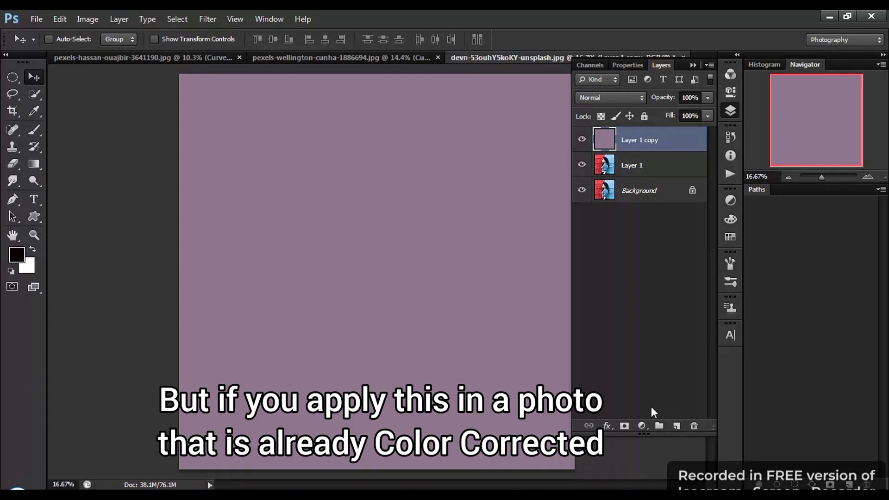
Add a Curves adjustment above the averaged layer and set its gray point by sampling the solid mauve fill
click(641, 426)
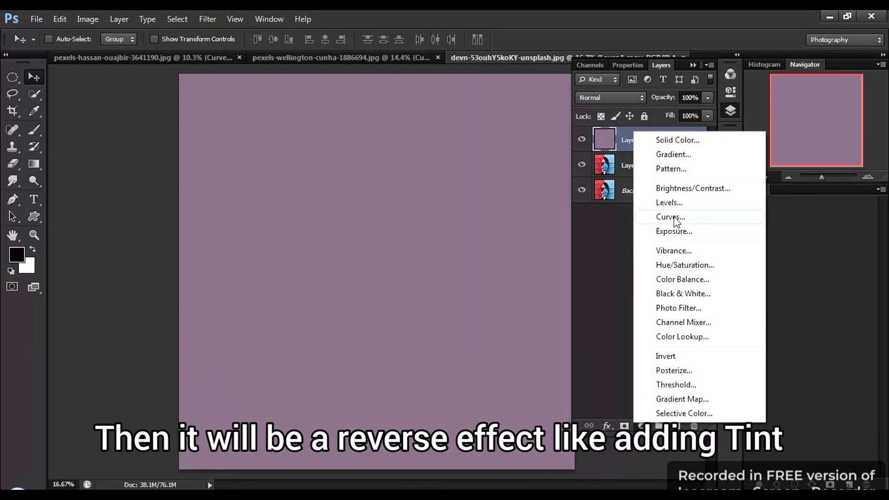
click(675, 220)
click(584, 157)
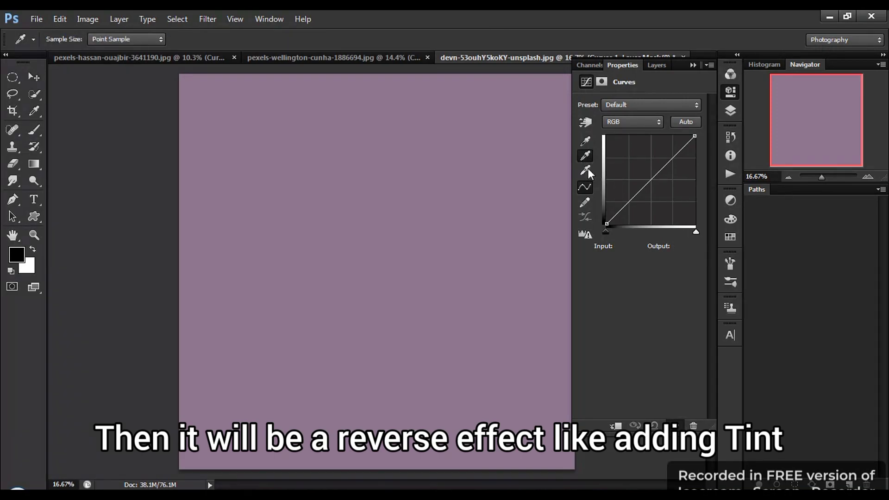
click(382, 227)
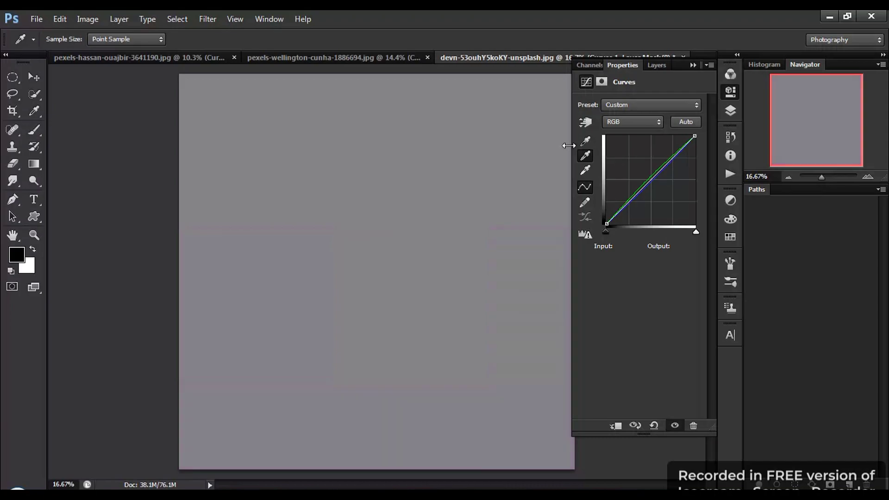
Hide the averaged Layer 1 copy and toggle the Curves 1 adjustment to compare the woman's photo with and without it
click(656, 65)
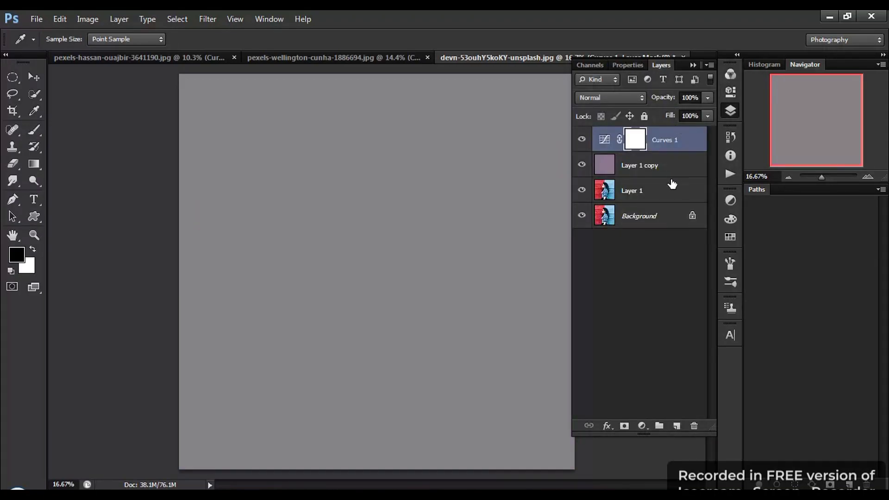
click(582, 166)
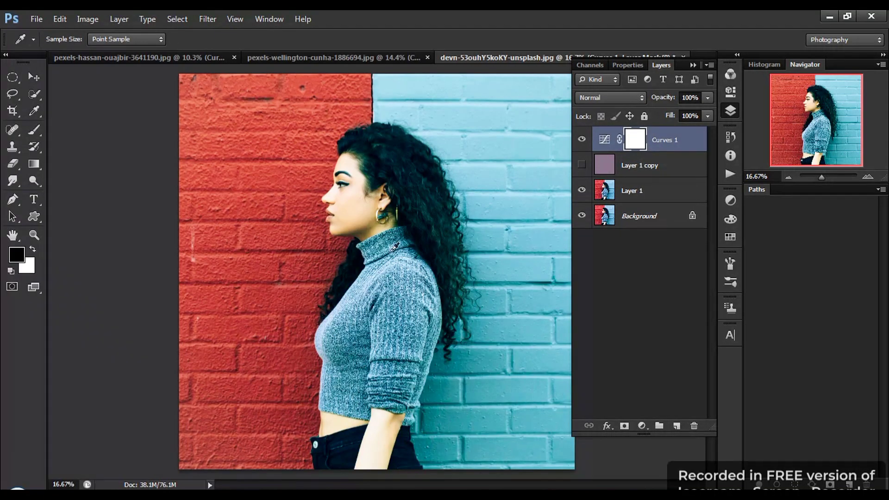
click(582, 140)
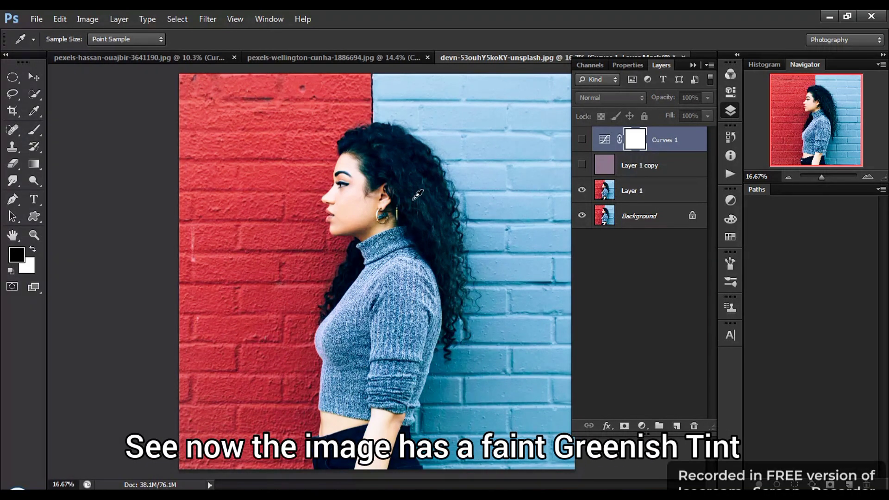
ctrl+click(373, 219)
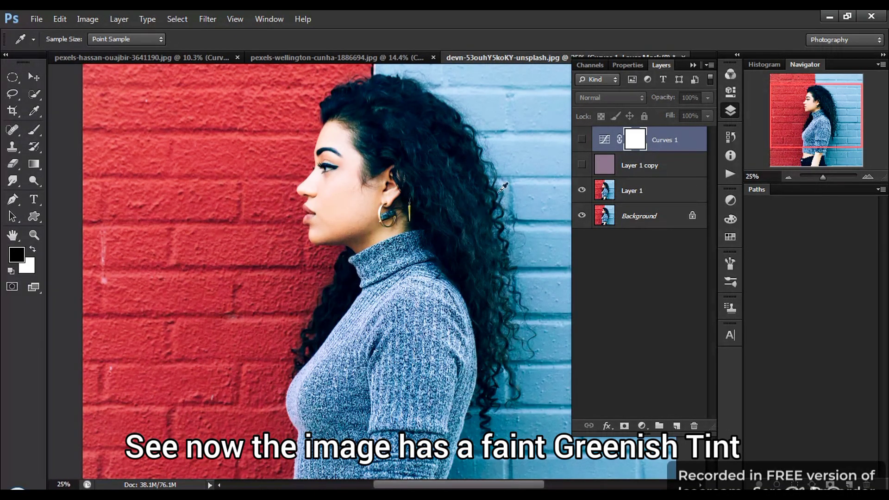
click(582, 139)
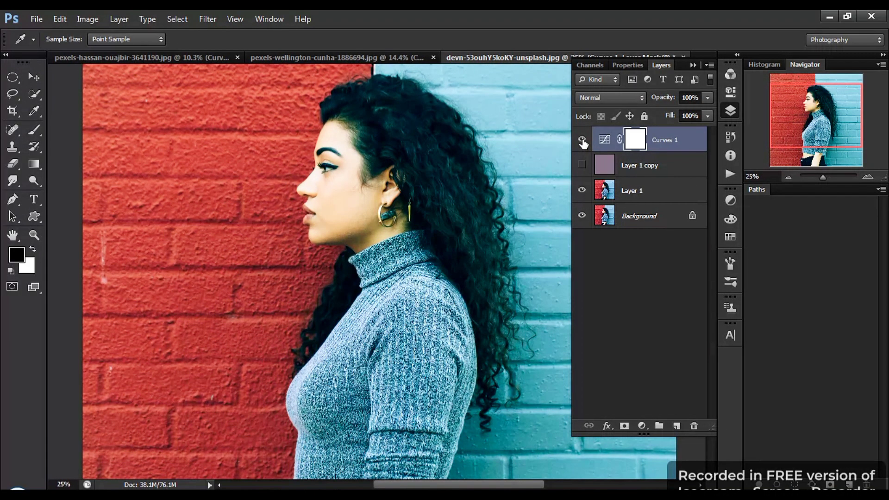
click(582, 140)
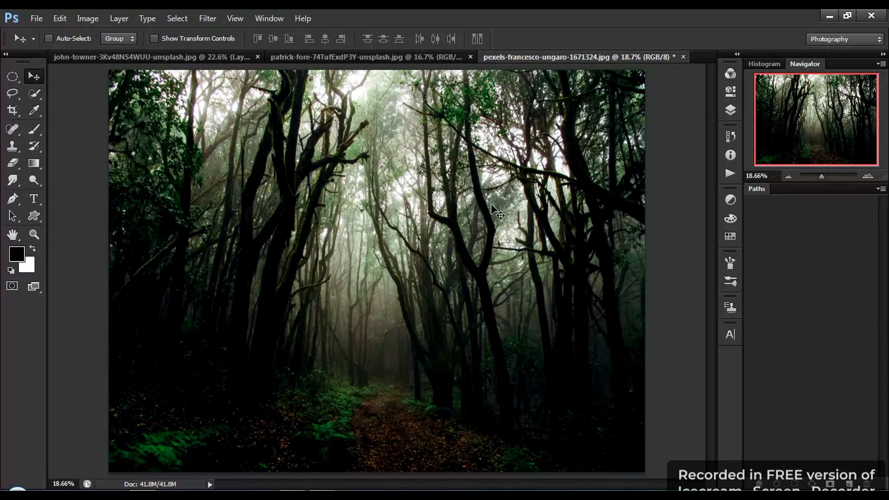
Duplicate the background of the golden forest road photo and bring the copy into the dark green forest document
click(418, 56)
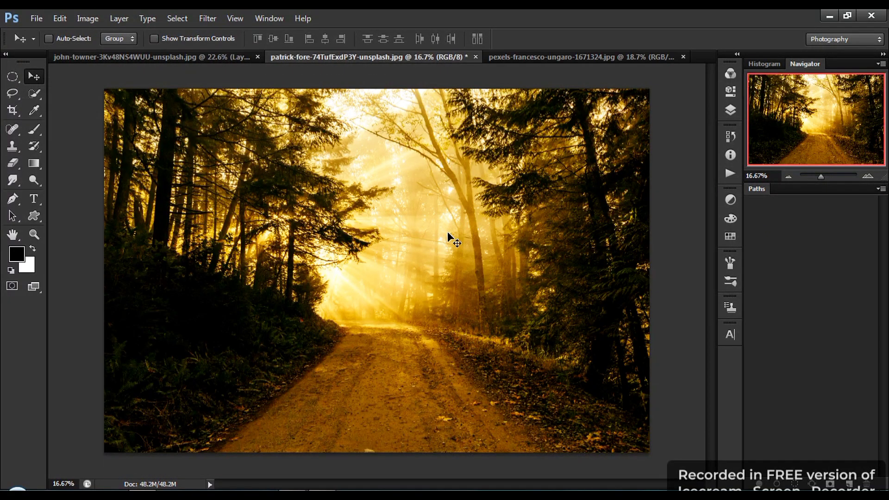
click(526, 57)
click(387, 56)
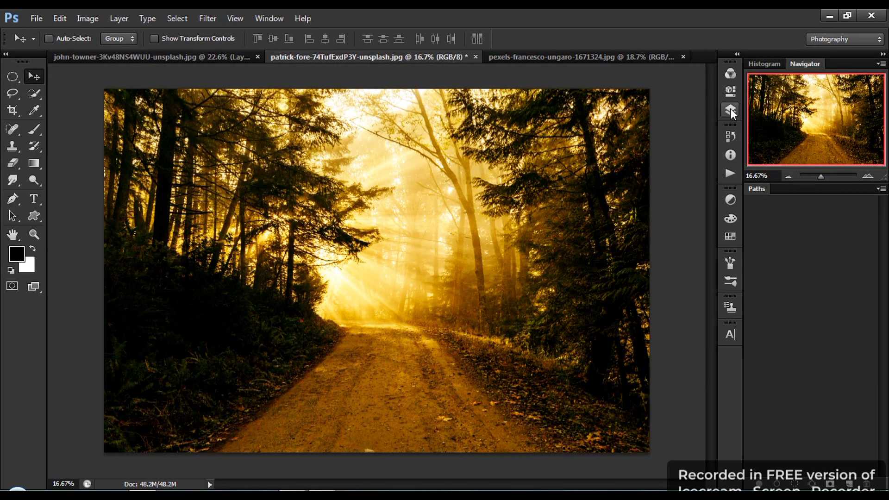
click(730, 109)
key(ctrl+j)
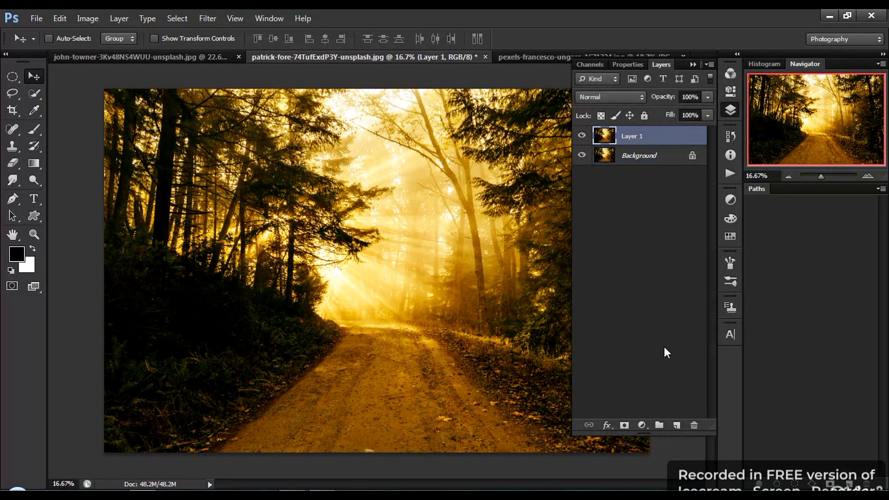
drag(375, 180, 324, 226)
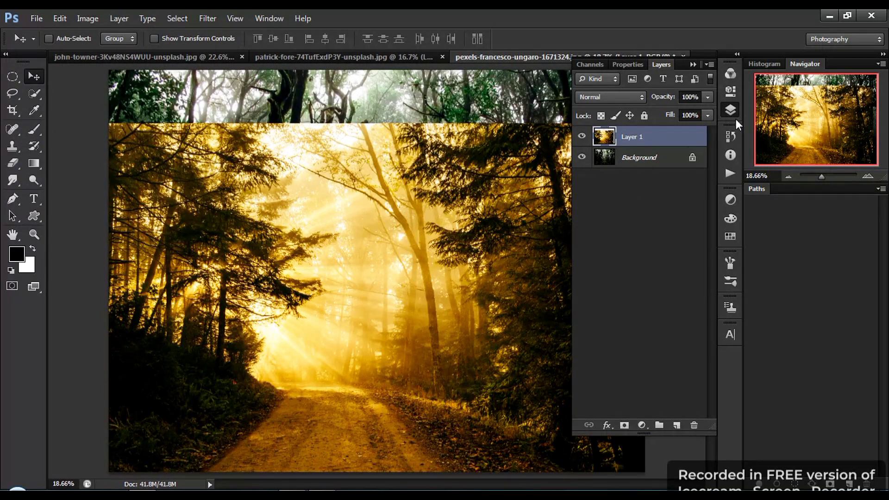
Scale the golden road layer to about 45.7% and place it against the dark forest photo's left edge, in the upper half
key(ctrl+t)
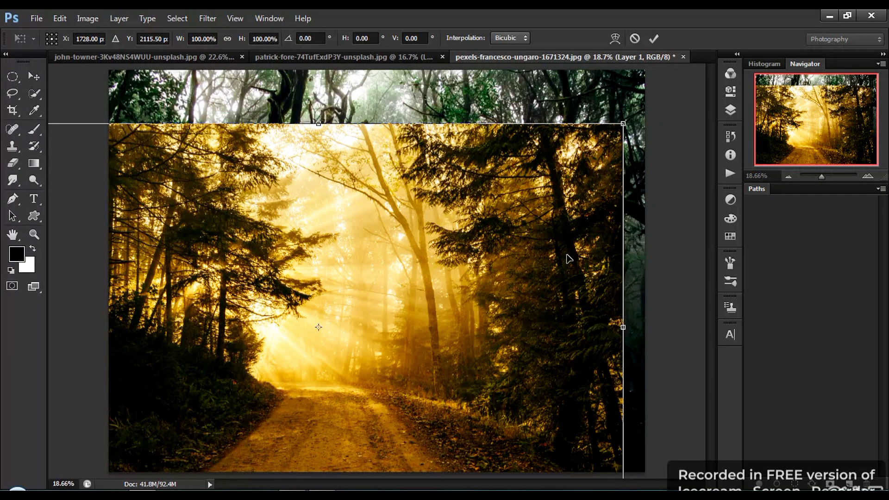
drag(626, 124, 458, 234)
drag(361, 285, 287, 201)
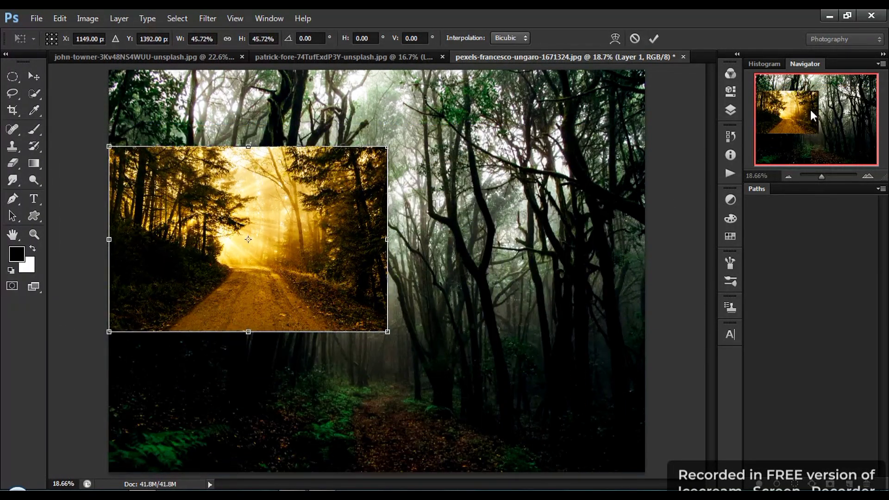
key(Return)
click(729, 110)
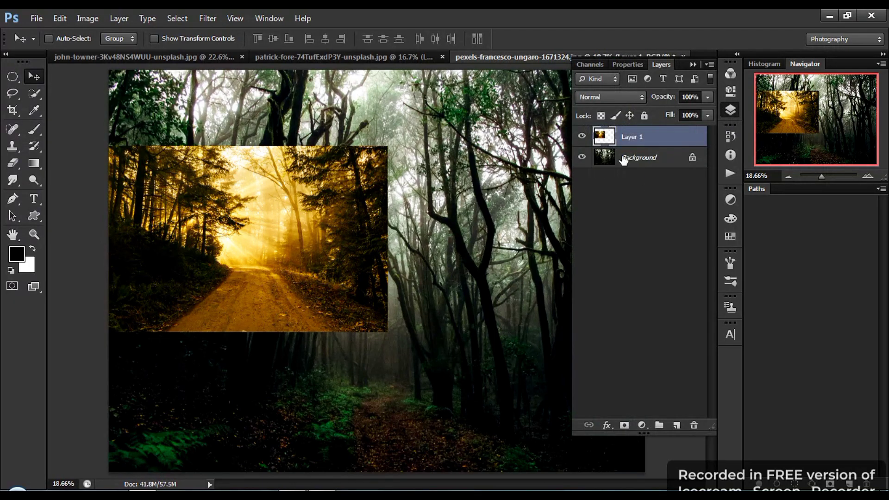
Lasso a small patch of the brightest sunlight below the branches on Layer 1 and apply the Average blur filter to it
ctrl+click(192, 220)
ctrl+click(215, 254)
ctrl+click(253, 249)
ctrl+click(252, 250)
ctrl+click(252, 249)
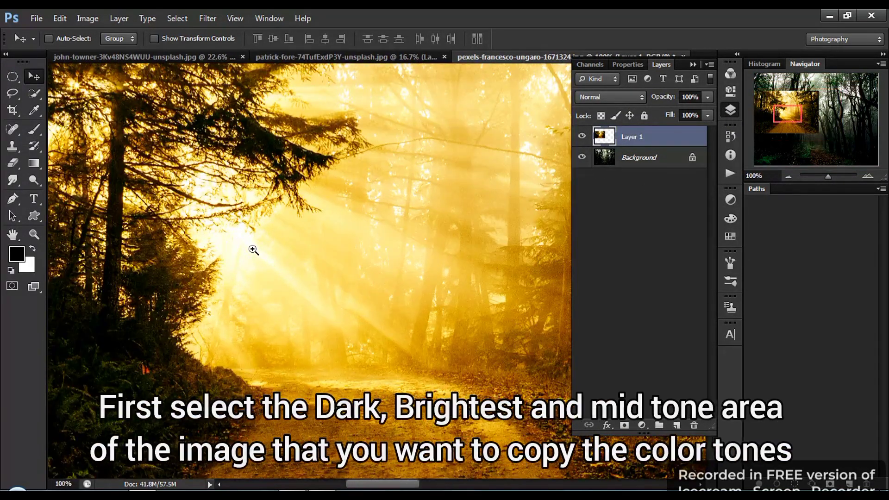
ctrl+click(252, 249)
ctrl+click(253, 249)
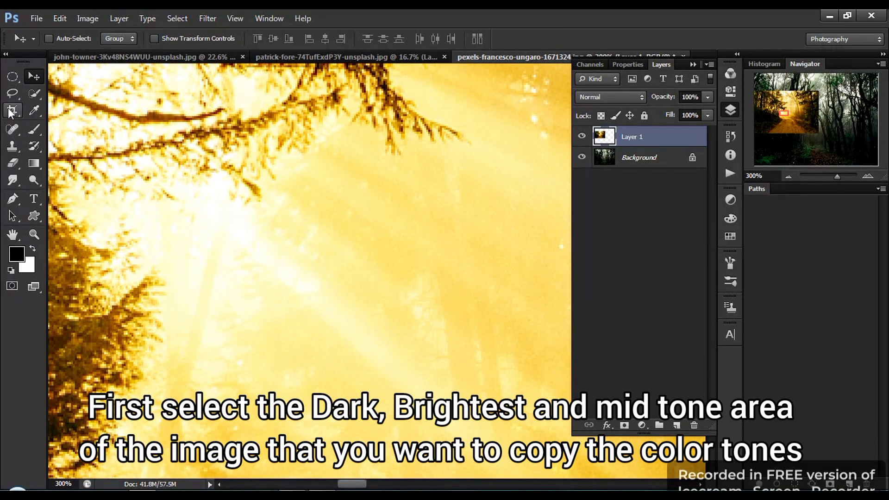
click(13, 95)
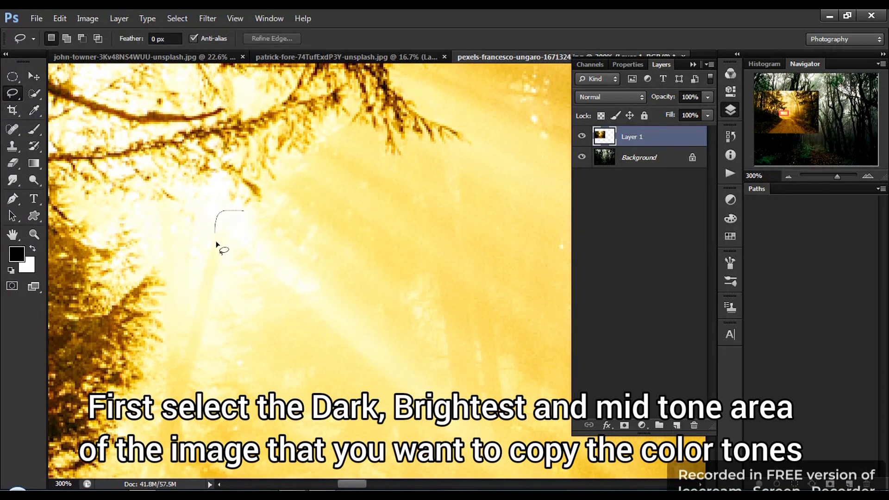
drag(245, 214, 247, 213)
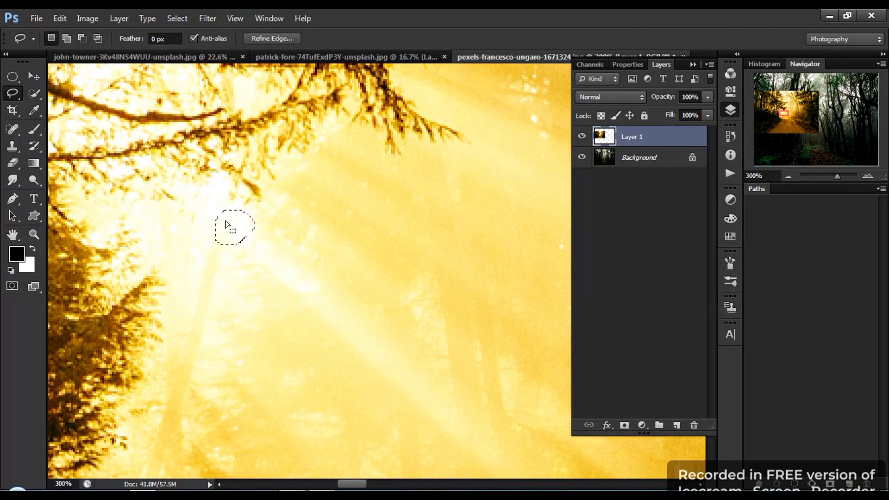
click(207, 19)
mouse_move(259, 150)
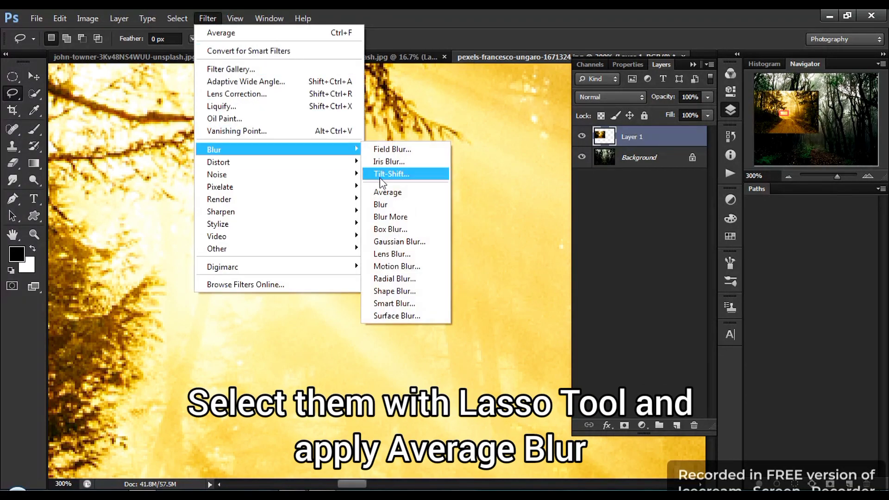
click(382, 191)
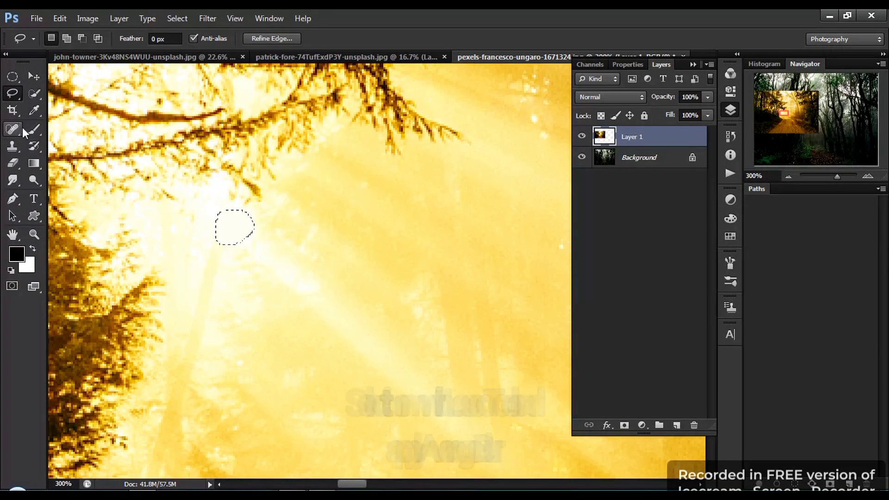
Paint the lower-left edge of the sunlight patch with a vivid pinkish-red brush of size 15 and clear the selection
click(38, 135)
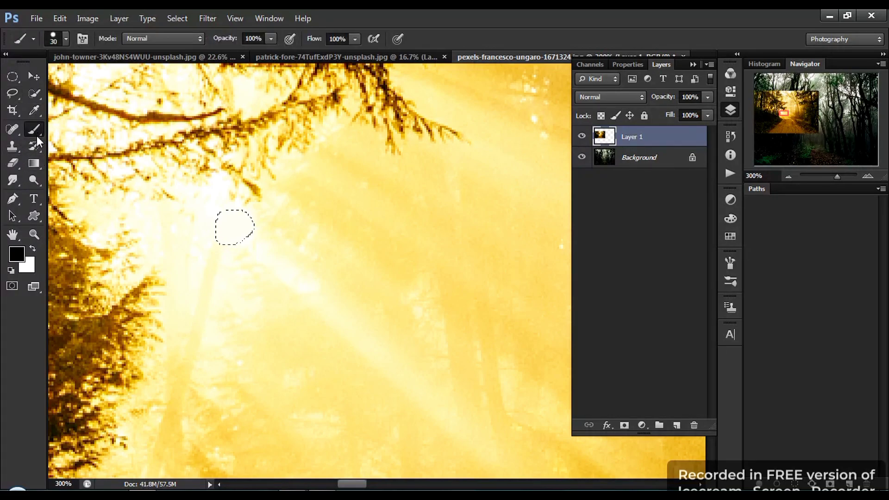
click(22, 259)
drag(701, 296, 697, 278)
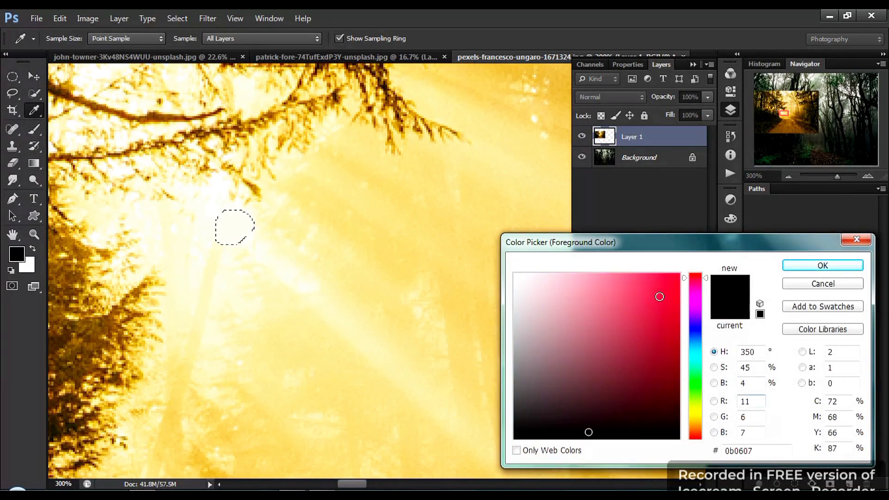
click(661, 298)
click(823, 266)
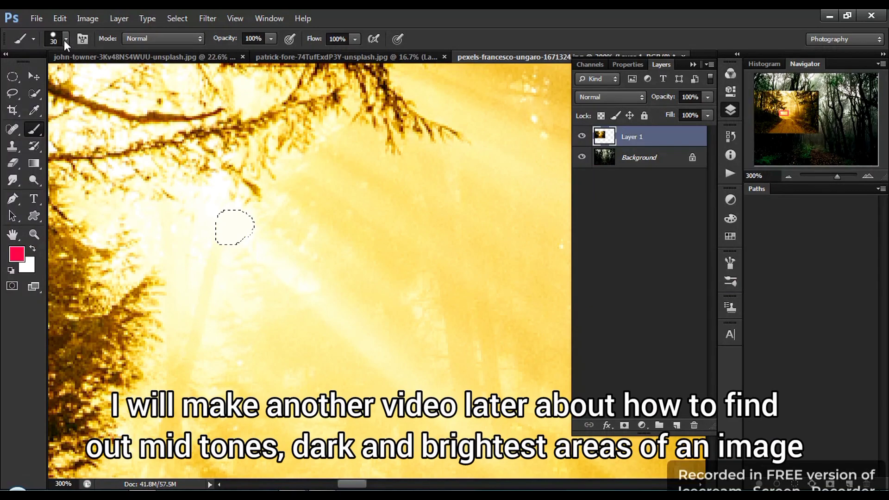
key(bracketleft)
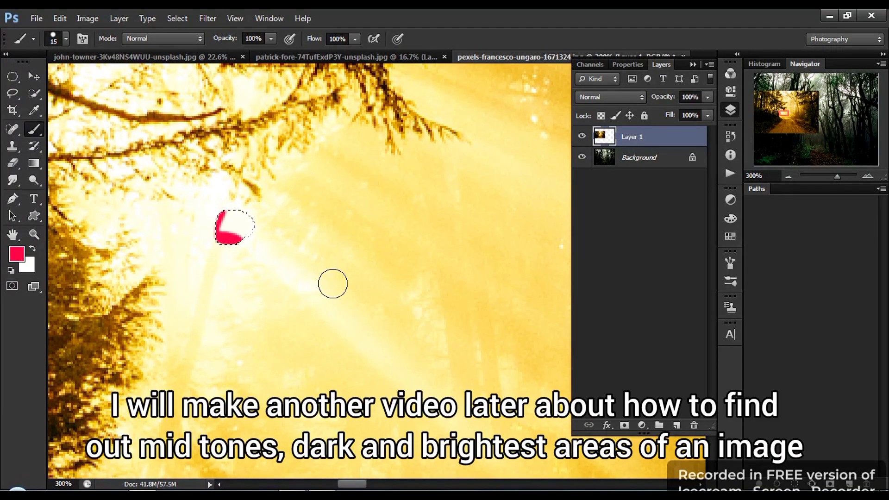
key(ctrl+d)
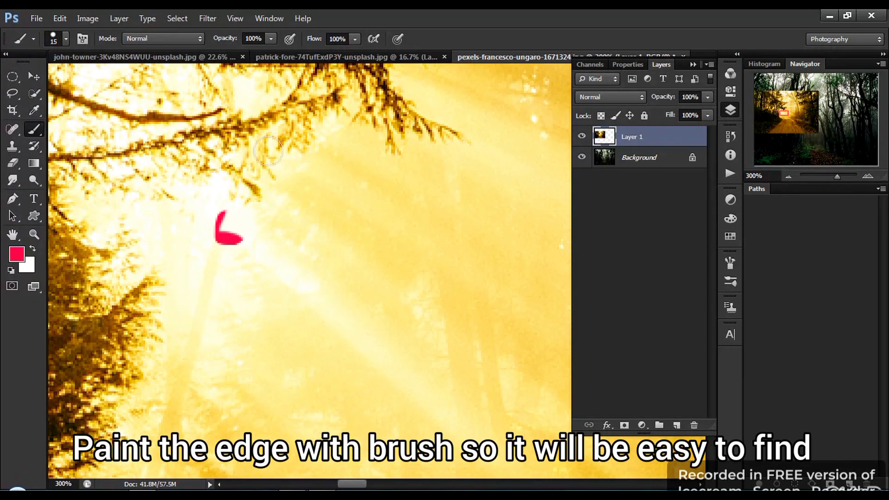
Lasso a small oval patch in the darkest foliage on Layer 1, above the orange spot, and apply the Average blur filter
scroll(259, 234, down, 2)
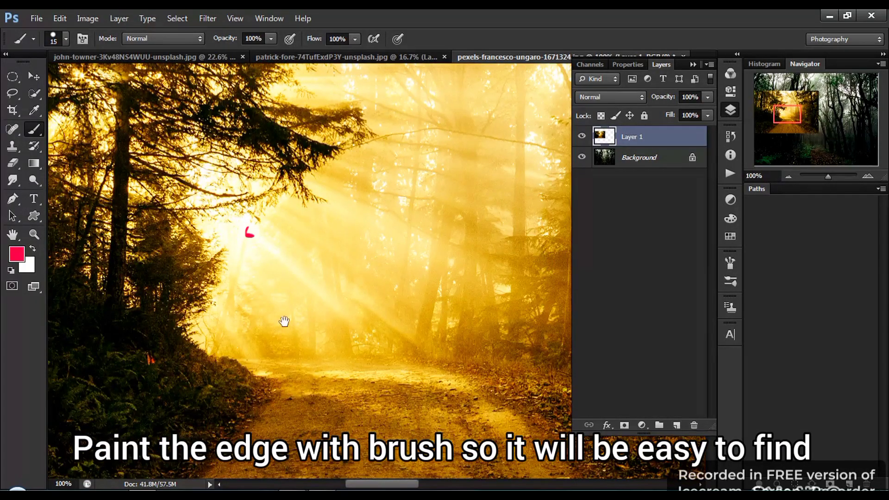
scroll(116, 325, up, 2)
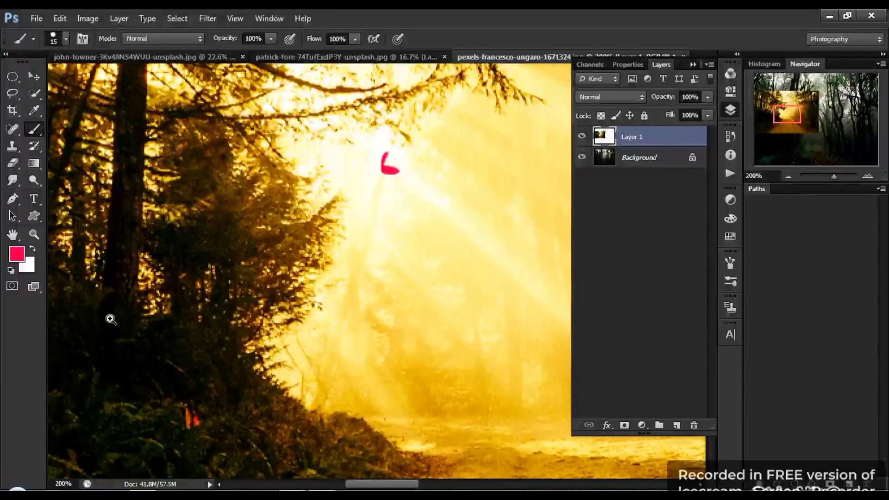
ctrl+click(118, 334)
mouse_move(119, 334)
mouse_down()
mouse_move(250, 248)
mouse_move(271, 188)
mouse_move(264, 201)
mouse_up()
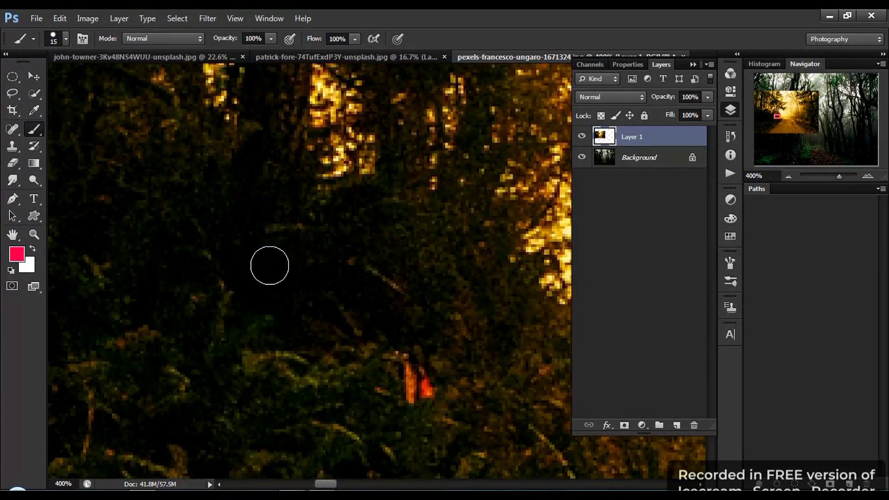
click(18, 94)
drag(245, 243, 242, 238)
click(207, 18)
mouse_move(236, 147)
click(401, 203)
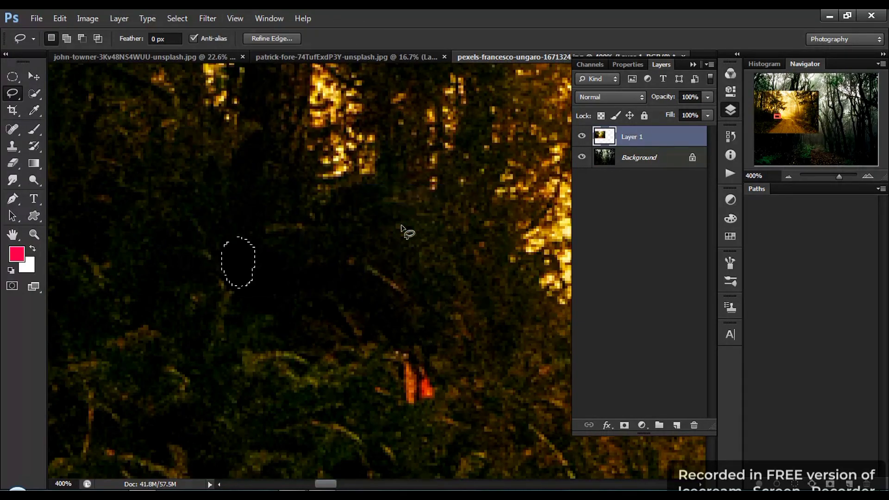
Outline the averaged dark foliage patch on Layer 1 with the size 15 pinkish-red brush and clear the selection
click(33, 130)
mouse_move(212, 240)
mouse_down()
mouse_move(207, 260)
mouse_move(248, 248)
mouse_move(365, 259)
mouse_up()
key(ctrl+d)
Lasso a small round midtone patch at the far end of the dirt road on Layer 1 and apply the Average blur filter
drag(408, 288, 83, 65)
drag(490, 310, 132, 276)
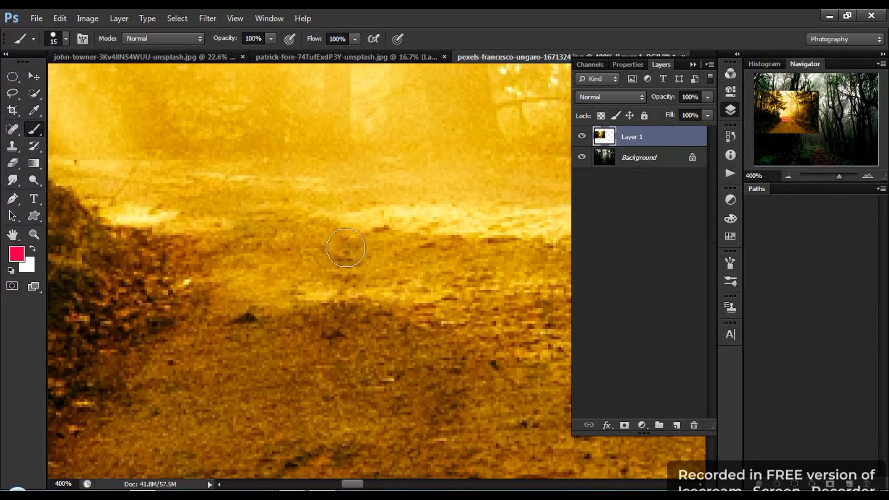
drag(425, 266, 440, 259)
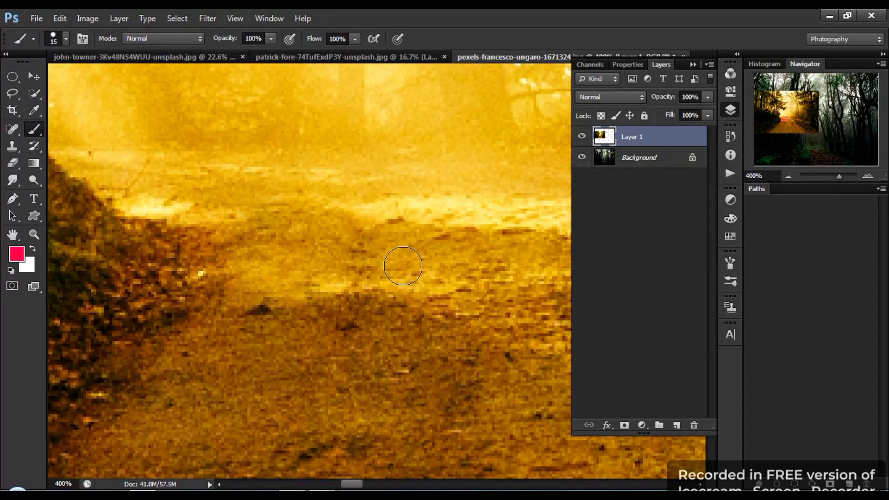
key(ctrl+0)
ctrl+click(243, 275)
ctrl+click(243, 275)
ctrl+click(243, 275)
ctrl+click(245, 273)
ctrl+click(248, 271)
ctrl+click(230, 258)
ctrl+click(198, 255)
ctrl+click(196, 254)
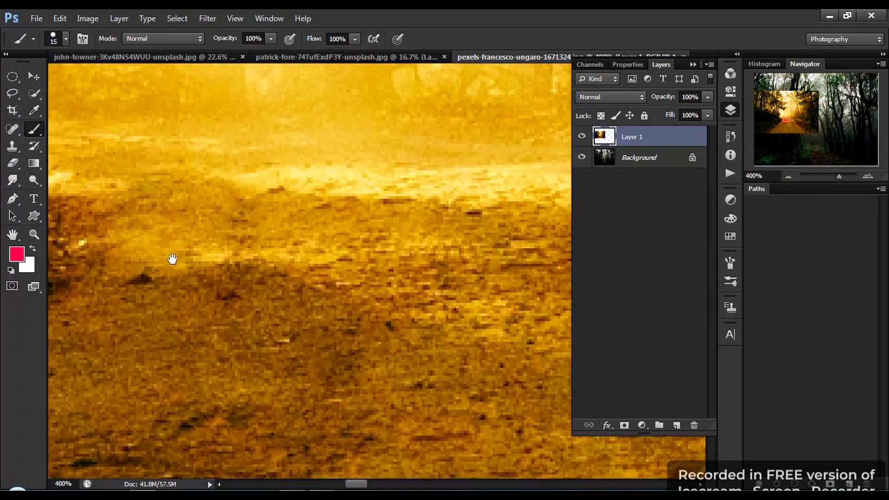
drag(171, 257, 272, 292)
key(l)
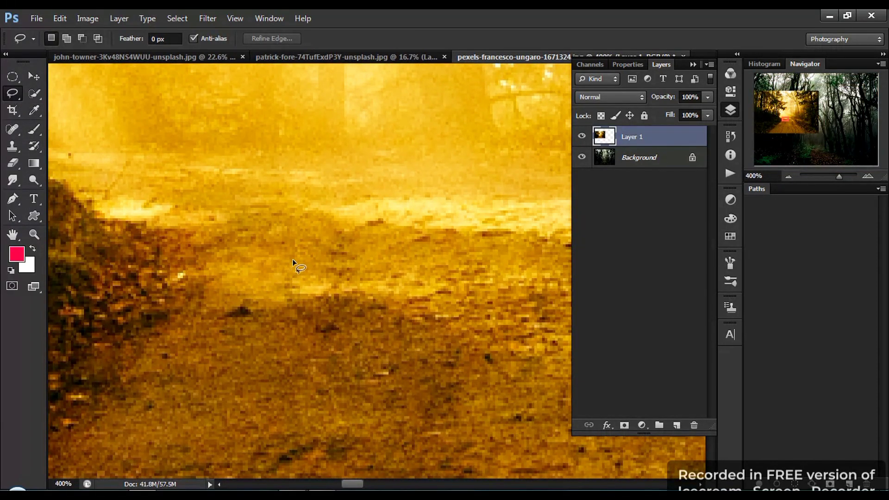
drag(298, 256, 296, 258)
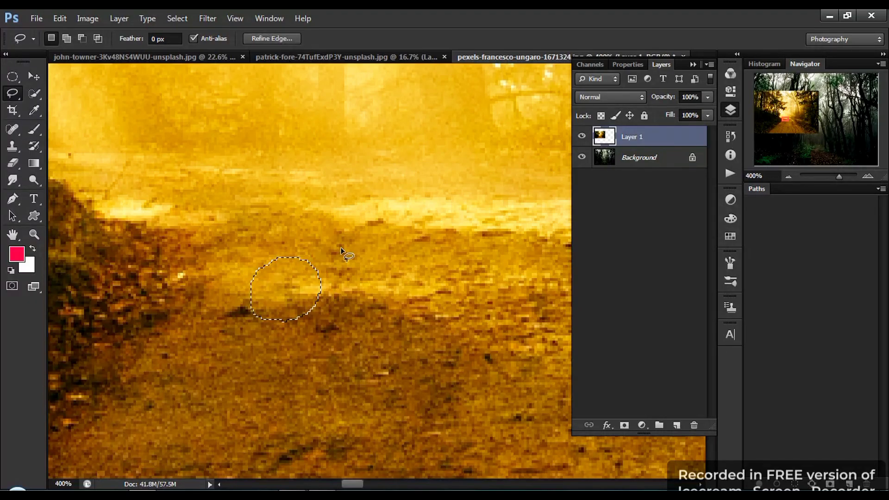
click(207, 18)
mouse_move(324, 148)
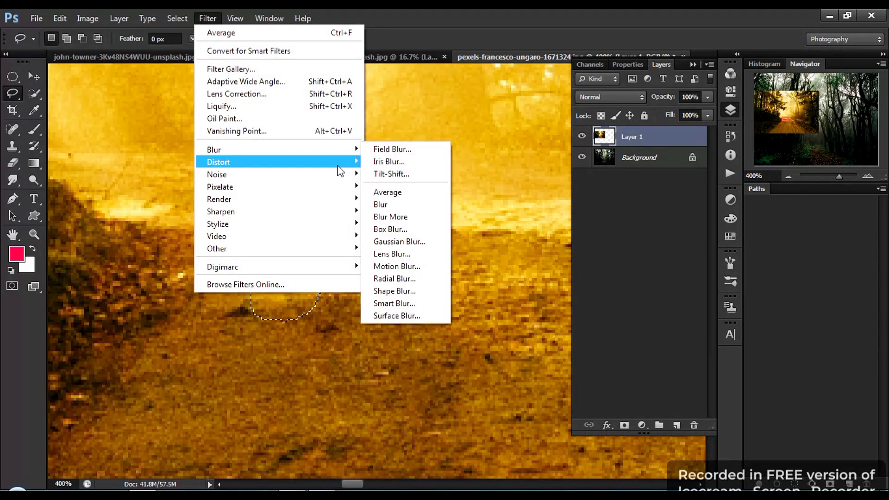
click(398, 192)
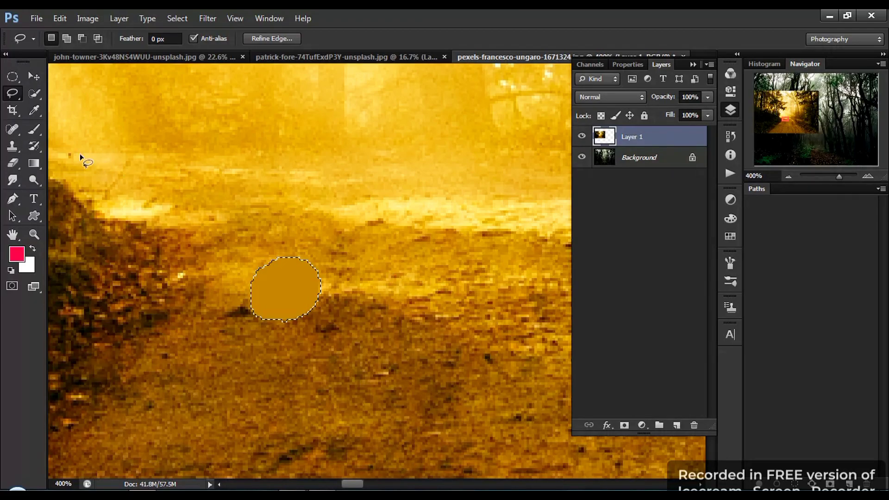
Paint a pinkish-red ring along the inner edge of the averaged road patch with the size 15 brush and clear the selection
click(40, 126)
mouse_move(245, 264)
mouse_down()
mouse_move(274, 315)
mouse_move(328, 296)
mouse_move(294, 243)
mouse_move(257, 283)
mouse_up()
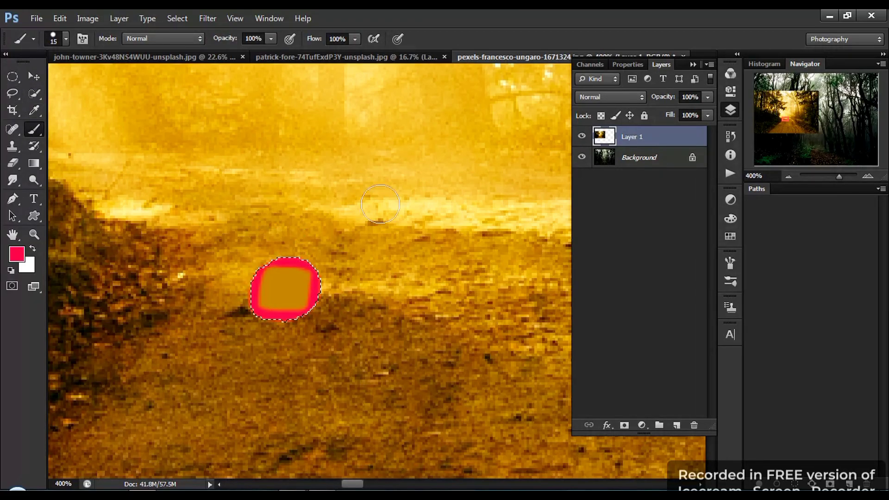
key(ctrl+d)
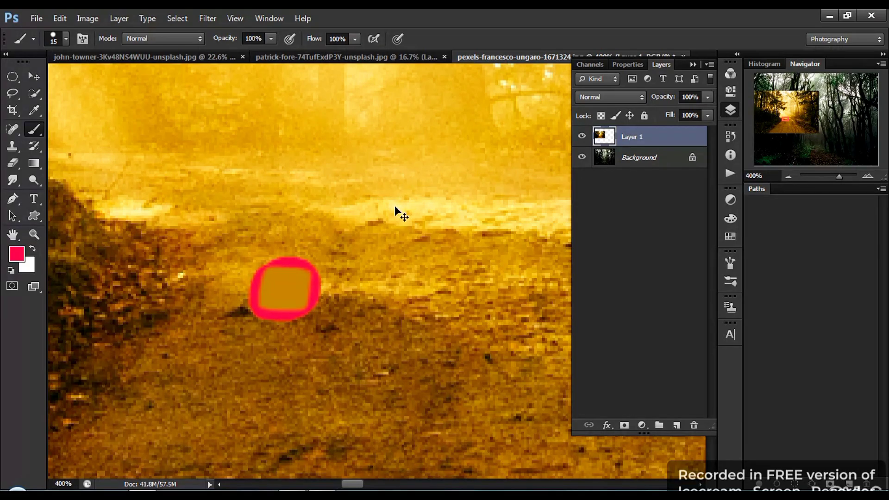
Add a Curves adjustment layer directly above the Background and open its curve settings with the adjustment selected instead of the mask
key(ctrl+0)
click(662, 160)
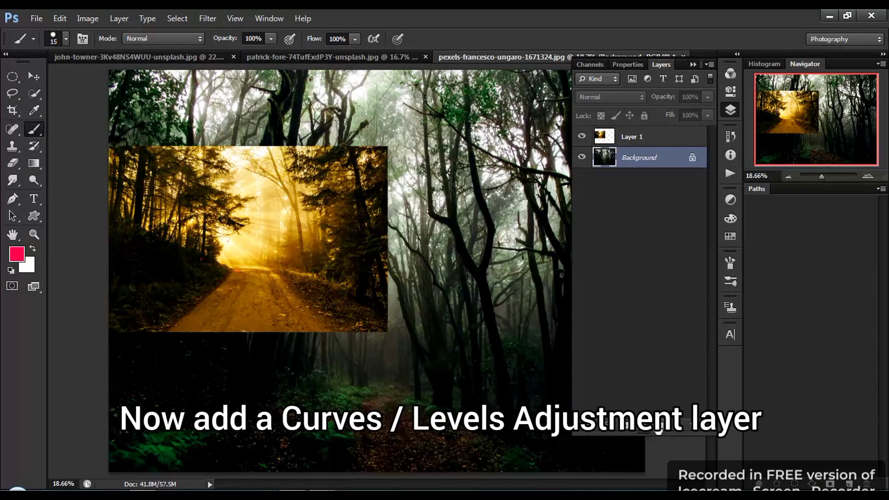
click(648, 431)
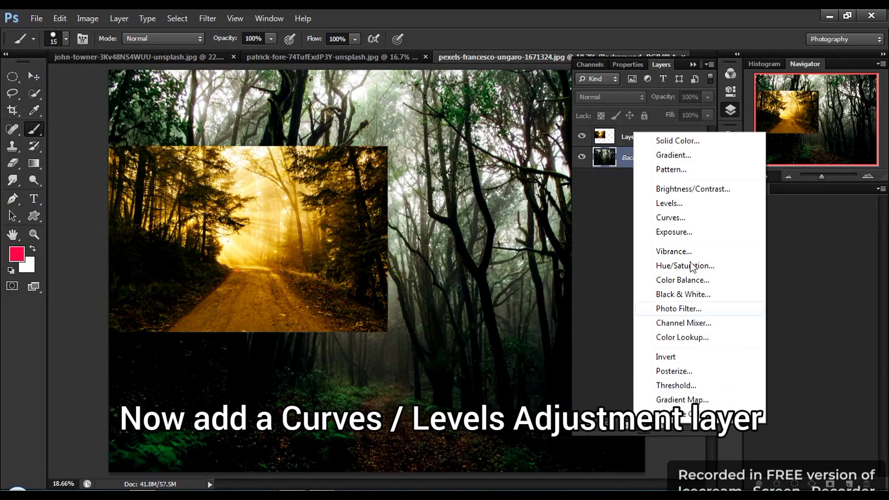
click(699, 217)
click(661, 65)
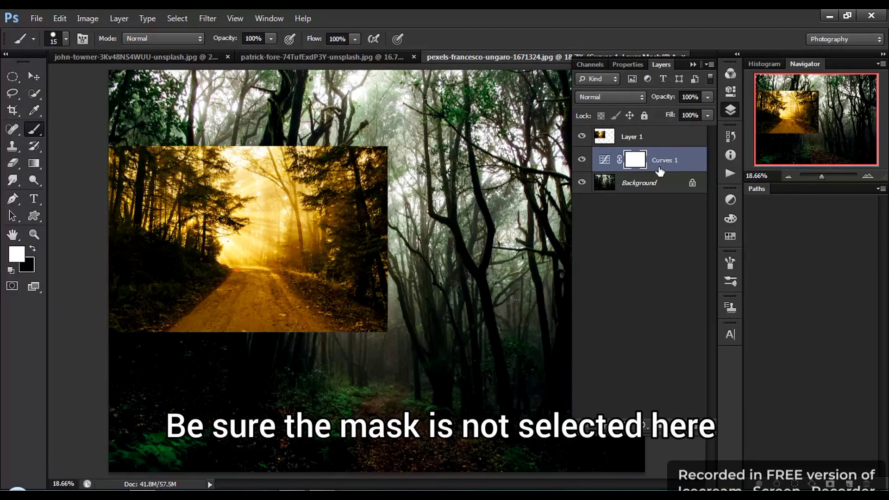
click(605, 162)
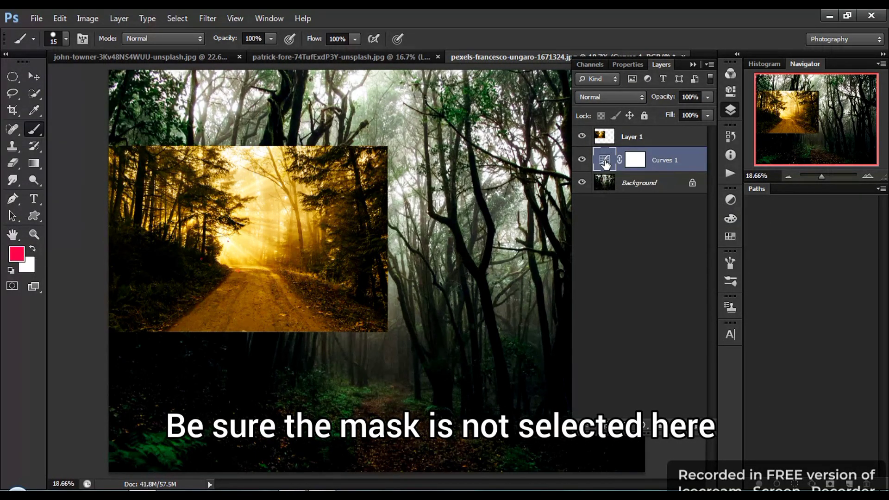
double_click(605, 162)
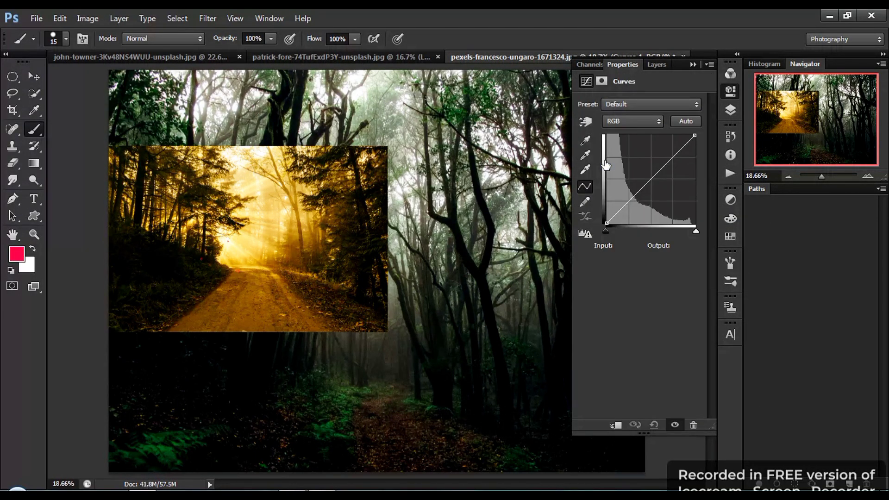
Set the Curves target highlight color by sampling the averaged sunlight patch beside the pinkish-red mark, without saving the target colors as defaults
double_click(584, 171)
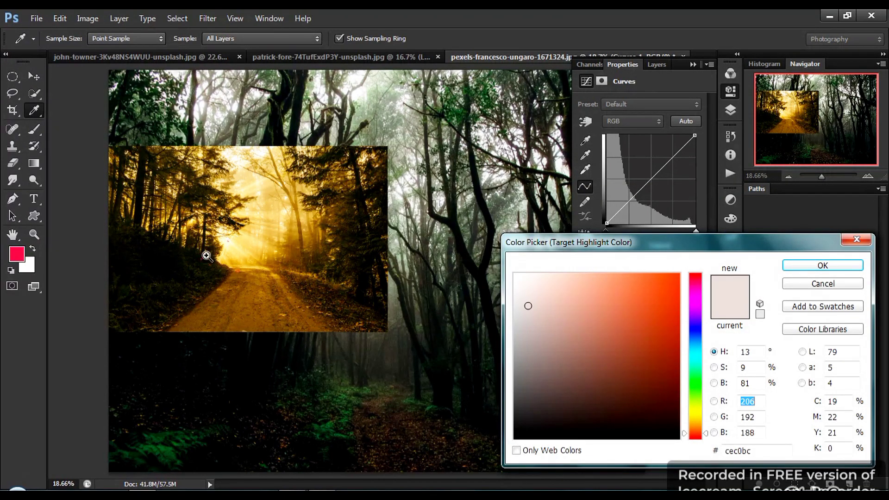
ctrl+click(219, 262)
ctrl+click(232, 236)
scroll(232, 236, up, 5)
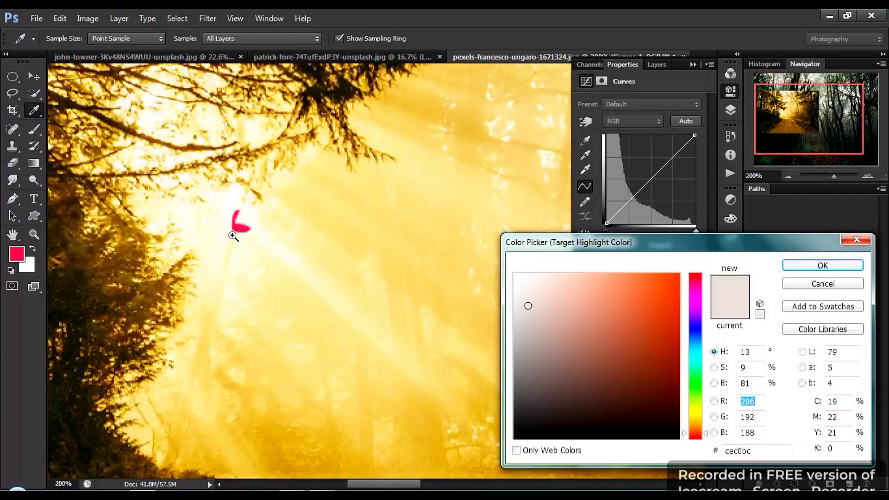
click(258, 210)
click(822, 268)
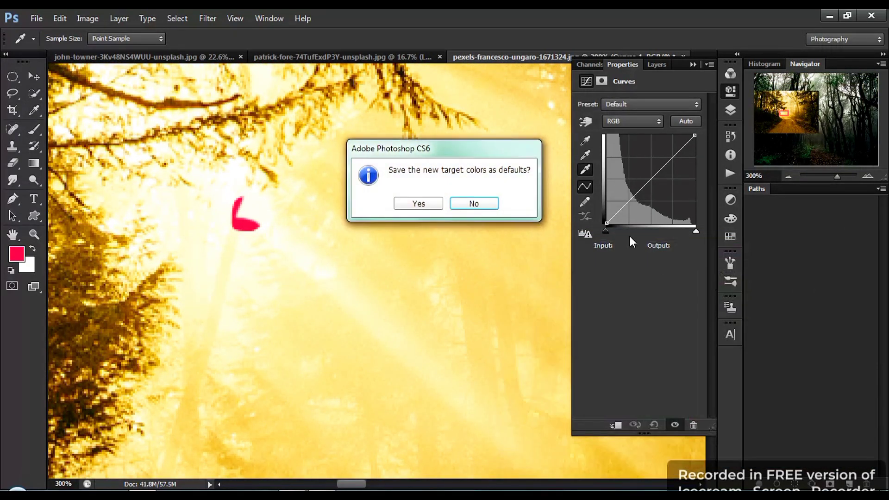
click(485, 200)
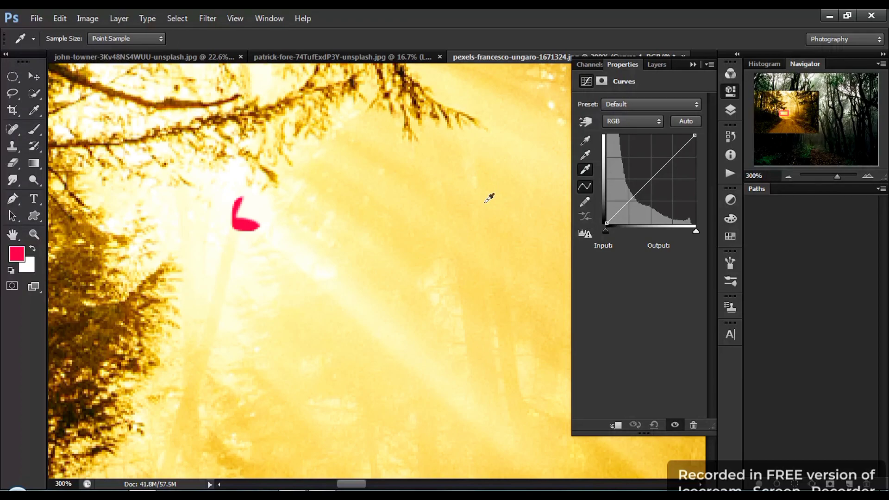
Set the Curves white point on the brightest sky between the upper branches of the dark forest photo
key(ctrl+0)
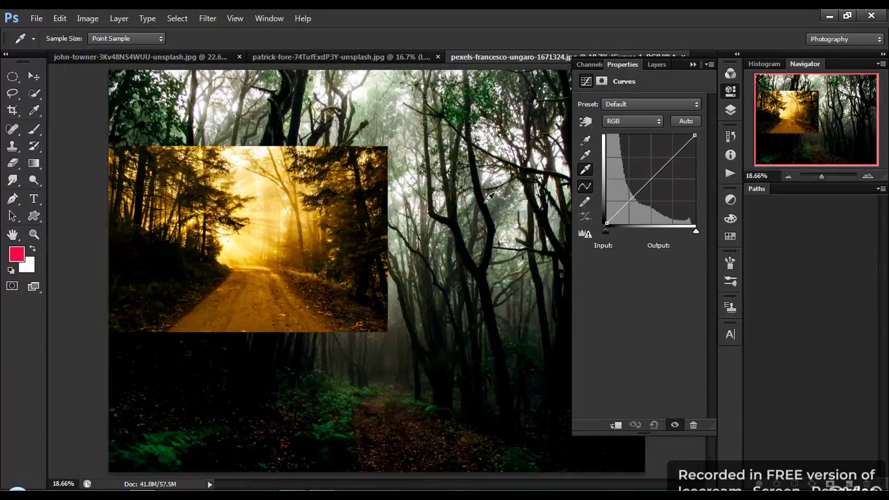
click(662, 65)
scroll(365, 97, up, 3)
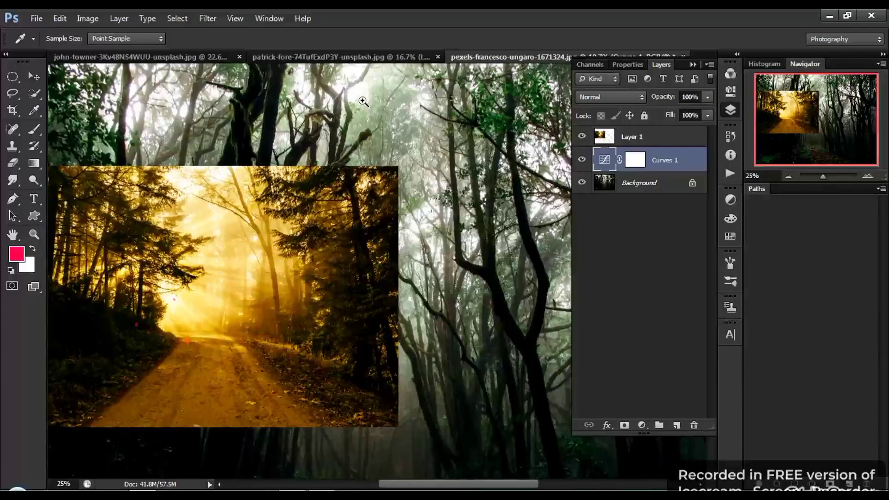
scroll(366, 100, up, 3)
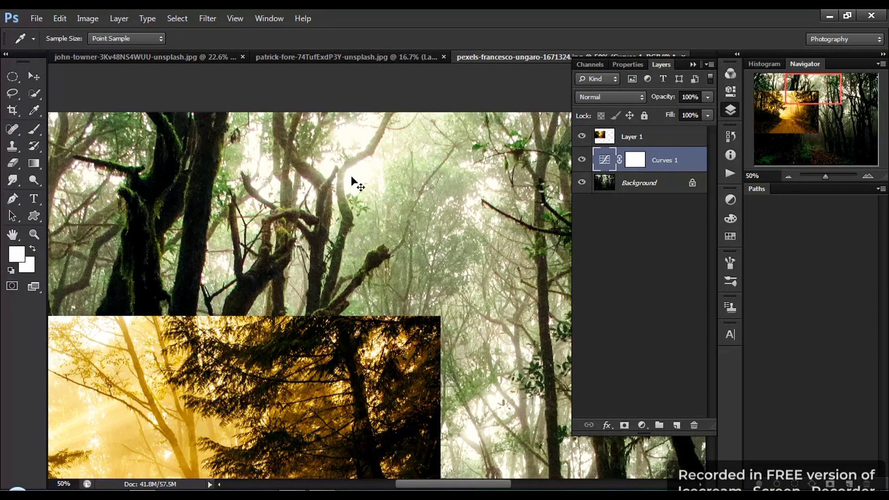
key(ctrl+0)
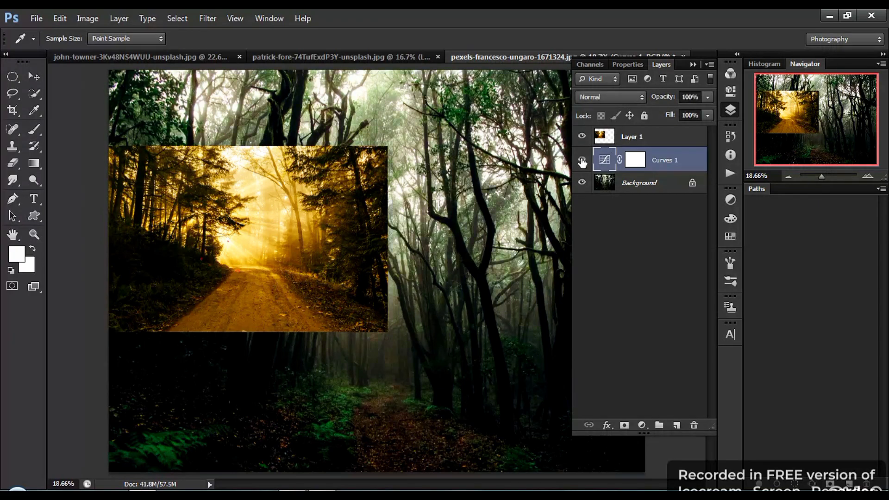
Set the Curves target shadow color to 090b04 by sampling inside the outlined dark foliage patch, without saving the target colors as defaults
double_click(608, 160)
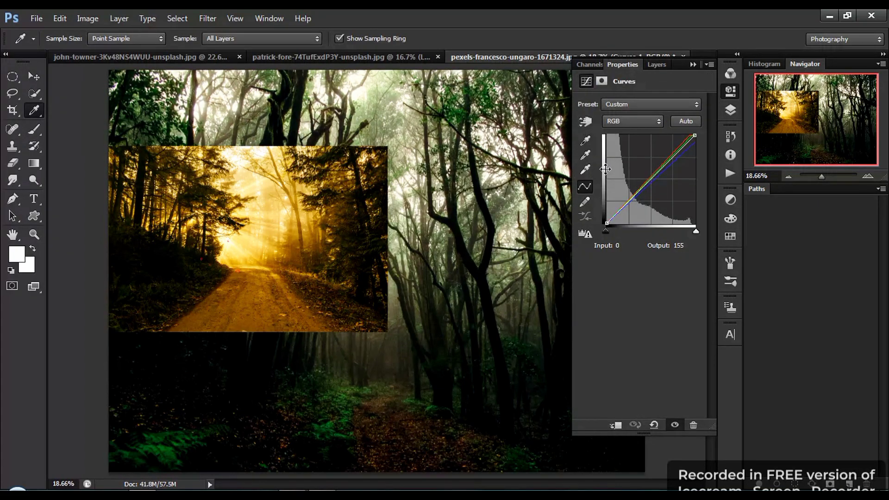
double_click(586, 141)
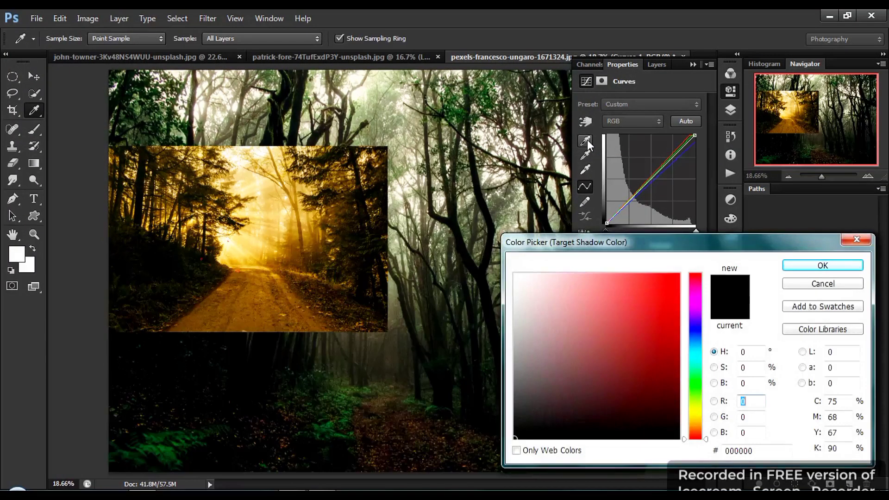
ctrl+click(200, 262)
ctrl+click(197, 261)
ctrl+click(199, 260)
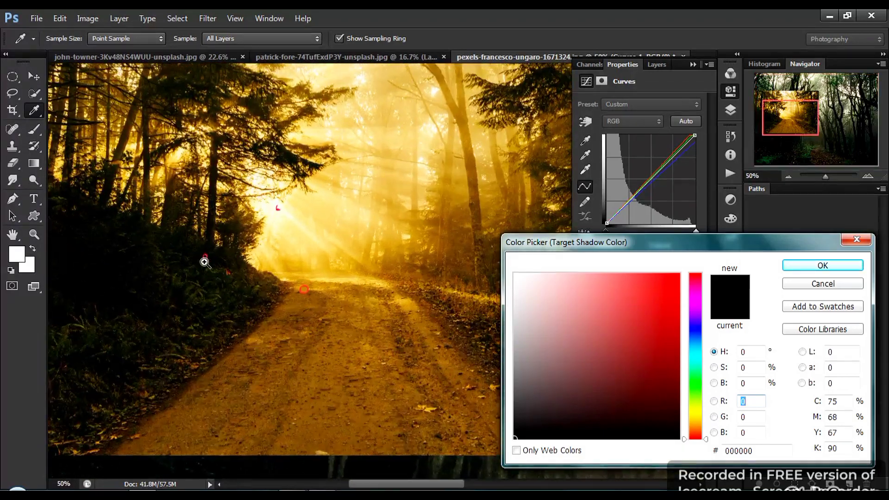
ctrl+click(204, 261)
ctrl+click(205, 261)
ctrl+click(206, 262)
ctrl+click(206, 261)
ctrl+click(207, 262)
click(226, 214)
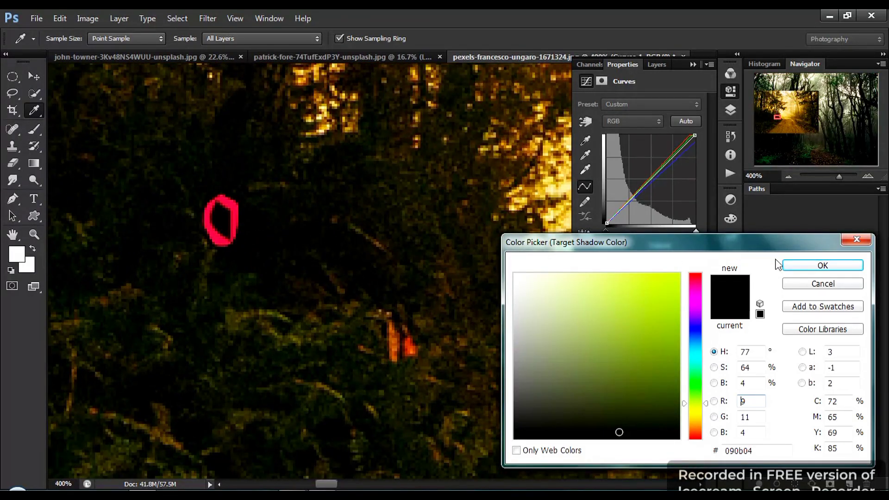
click(796, 265)
click(472, 203)
Set the Curves black point on the dark tree trunk just below the golden road image
key(ctrl+0)
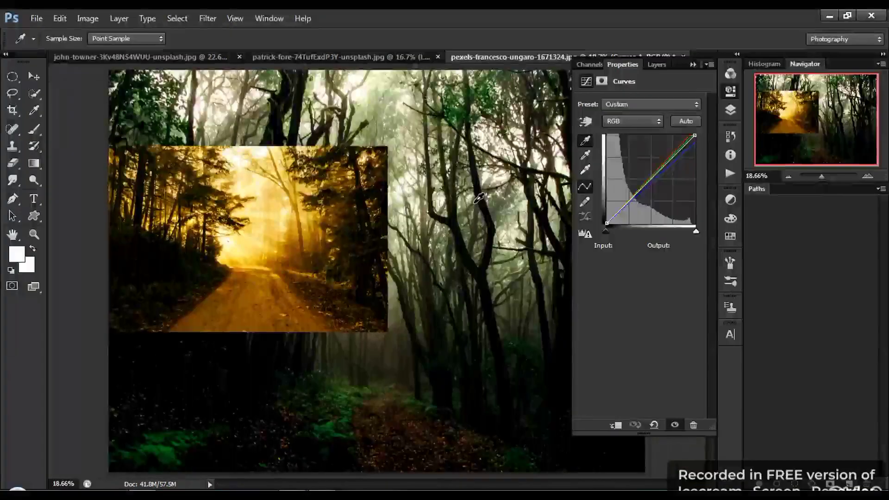
ctrl+click(244, 379)
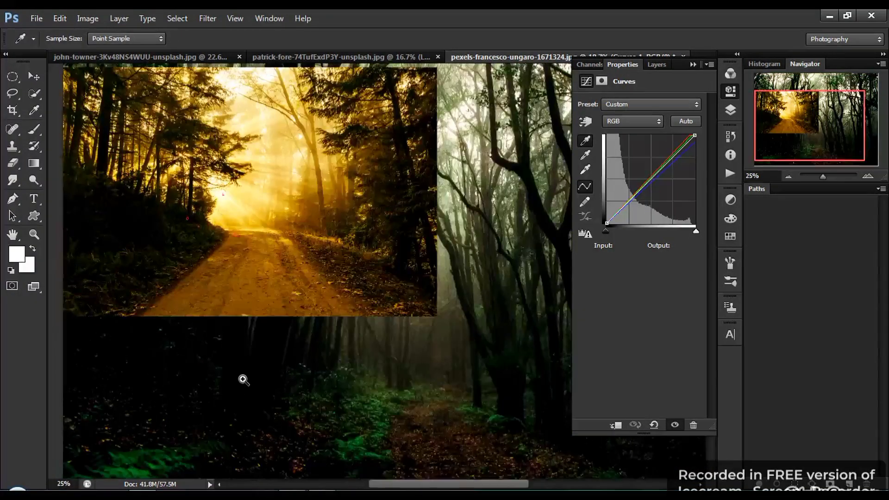
ctrl+click(244, 380)
ctrl+click(244, 378)
ctrl+click(244, 344)
click(238, 269)
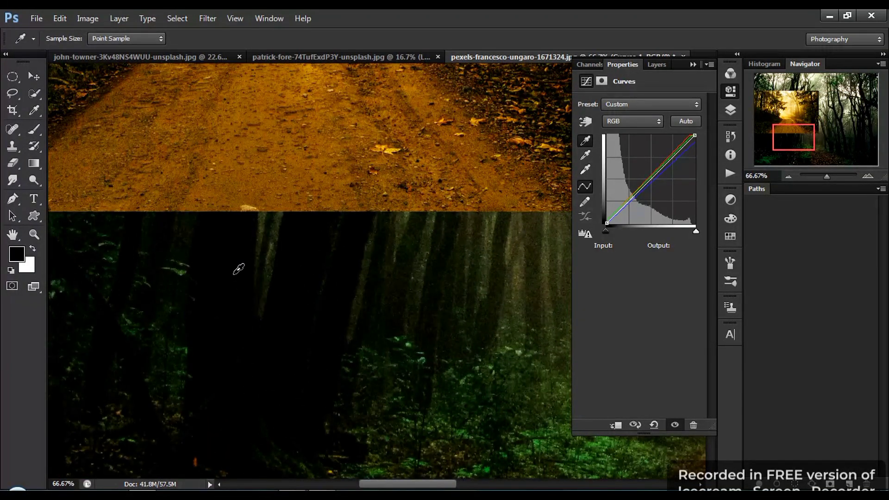
key(ctrl+0)
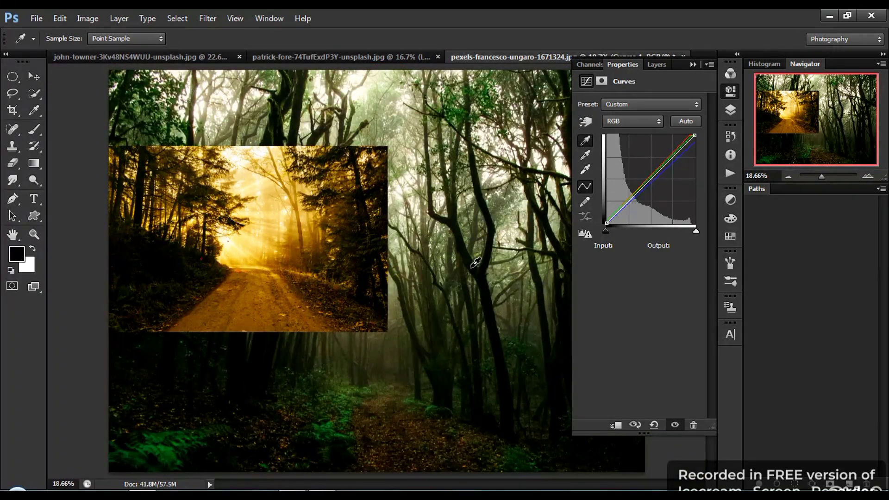
Set the Curves target midtone color to a36f11 by sampling the averaged road patch, decline saving defaults, and return to the layer list
click(585, 156)
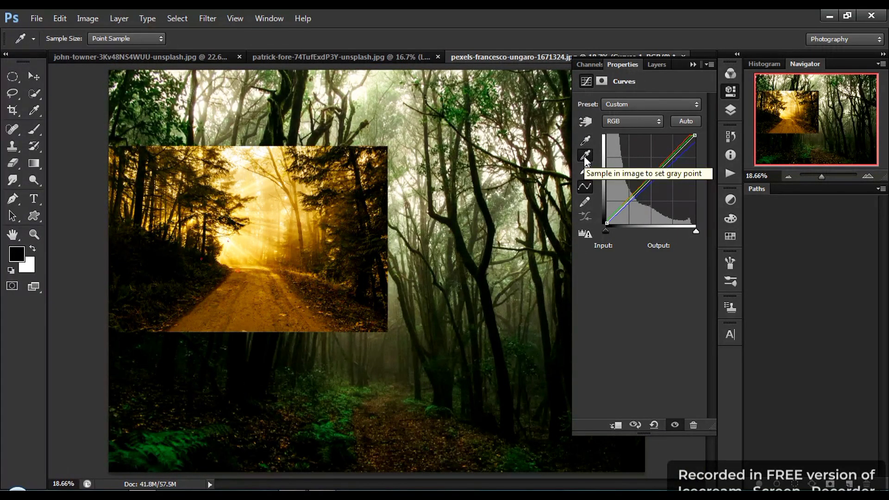
double_click(585, 157)
ctrl+click(238, 273)
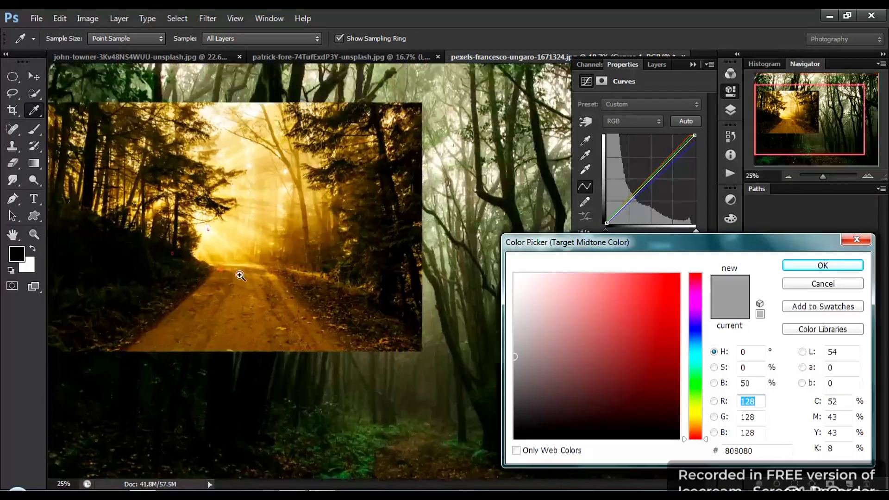
ctrl+click(237, 272)
ctrl+click(236, 270)
ctrl+click(234, 270)
ctrl+click(234, 269)
ctrl+click(234, 269)
ctrl+click(234, 268)
ctrl+click(235, 268)
click(279, 233)
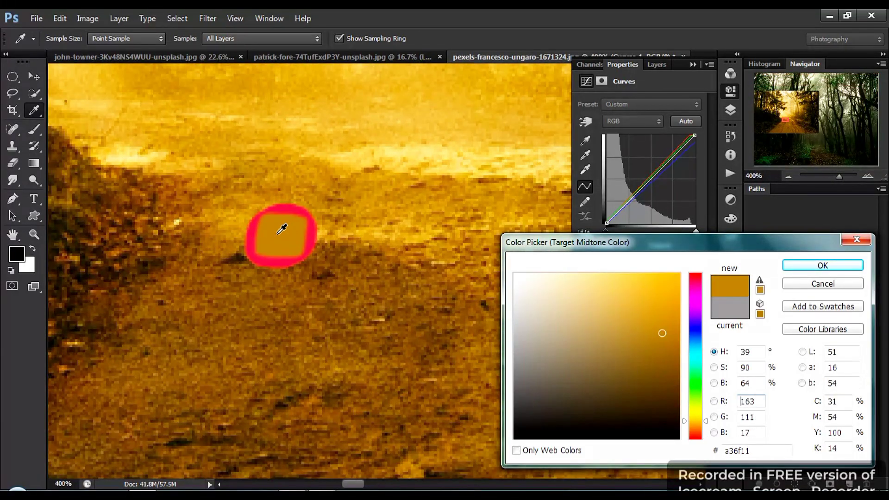
click(822, 265)
click(480, 204)
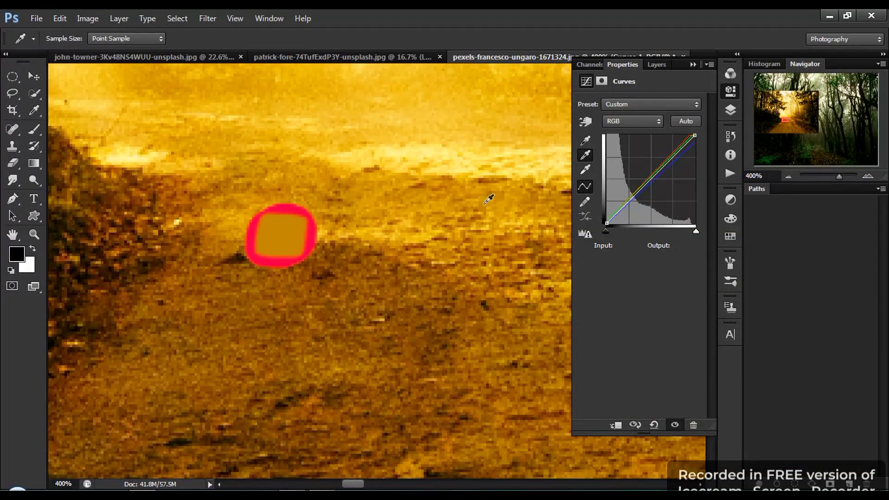
key(ctrl+0)
click(657, 64)
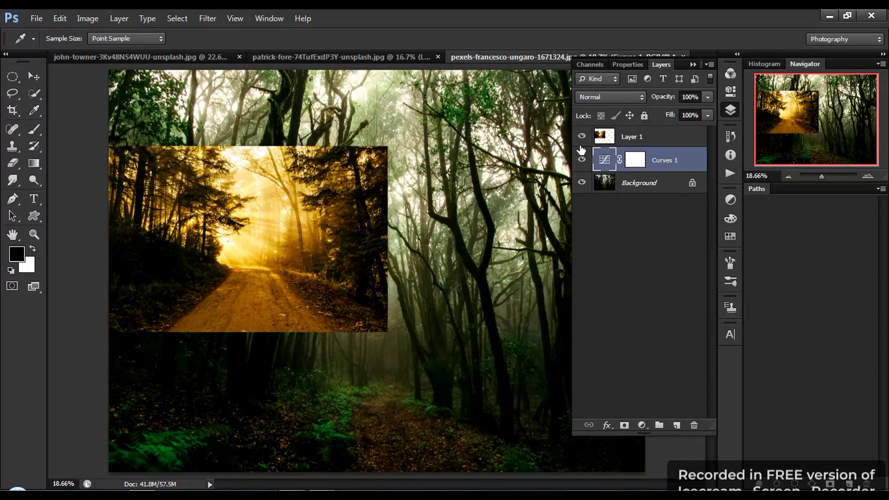
Hide the golden road image and set the Curves gray point on the pale mist between the central trees of the dark forest photo
click(582, 137)
ctrl+click(342, 264)
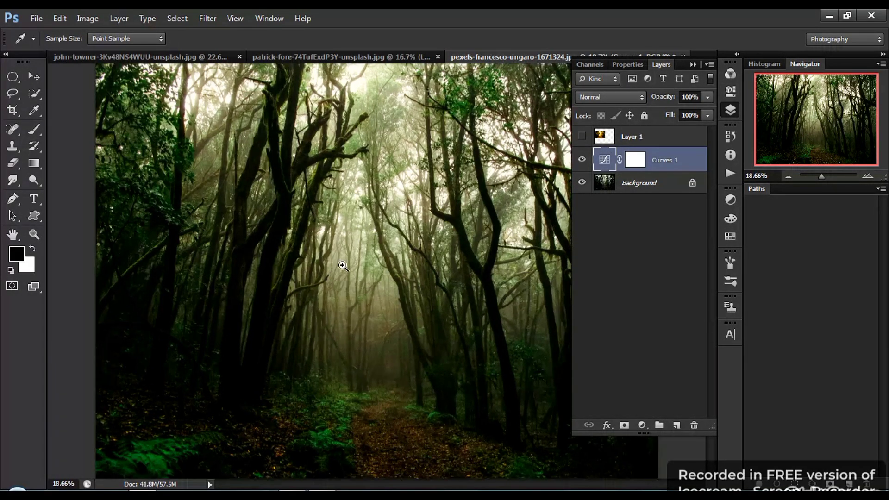
ctrl+click(342, 263)
ctrl+click(342, 264)
ctrl+click(342, 264)
ctrl+click(342, 264)
ctrl+click(342, 263)
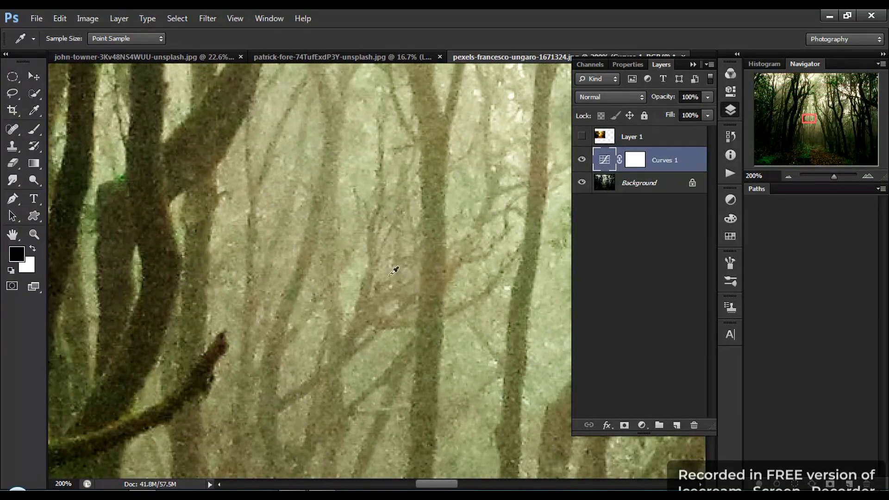
click(360, 260)
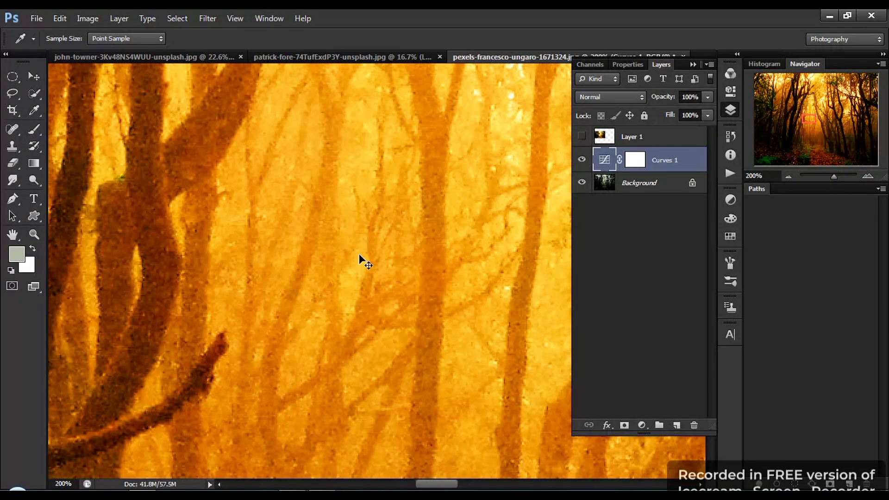
key(ctrl+0)
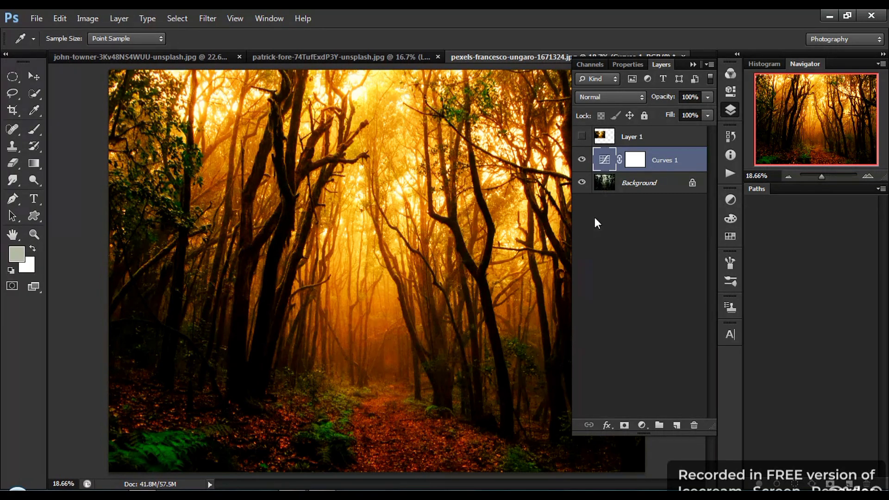
Compare the forest photo with the golden road image and with the Curves 1 adjustment off and on, leaving the road image hidden
click(583, 137)
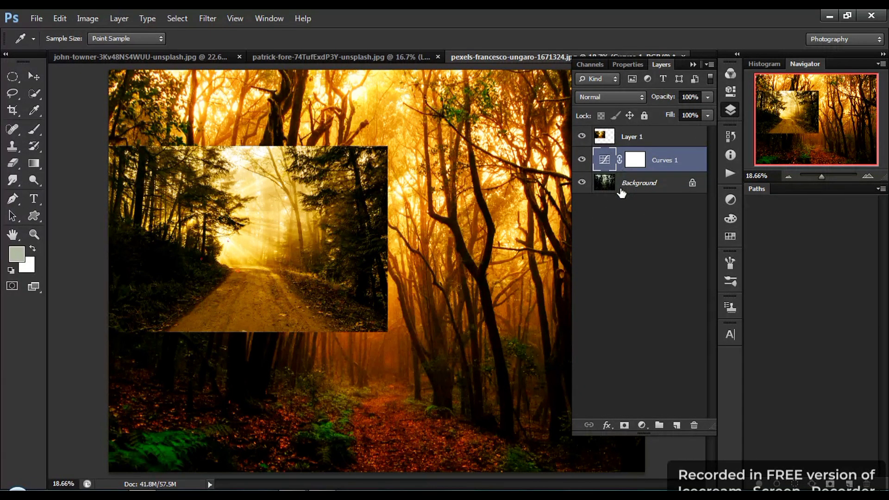
click(582, 160)
click(582, 160)
click(582, 136)
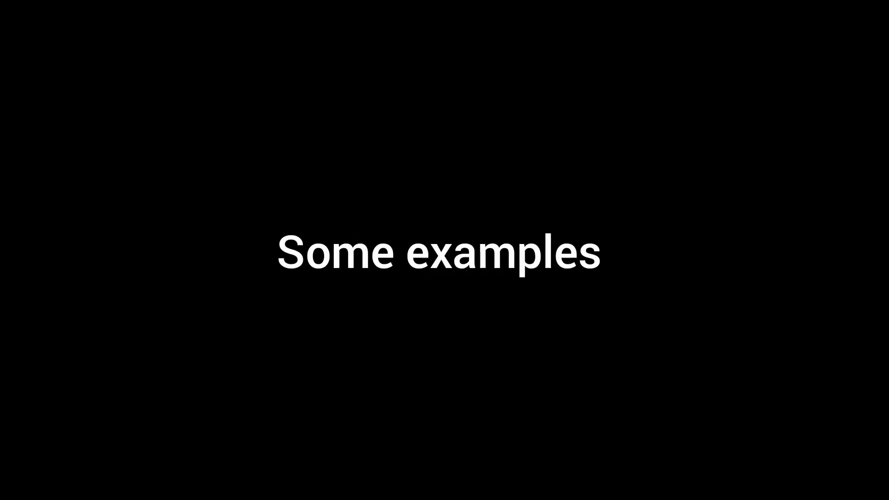